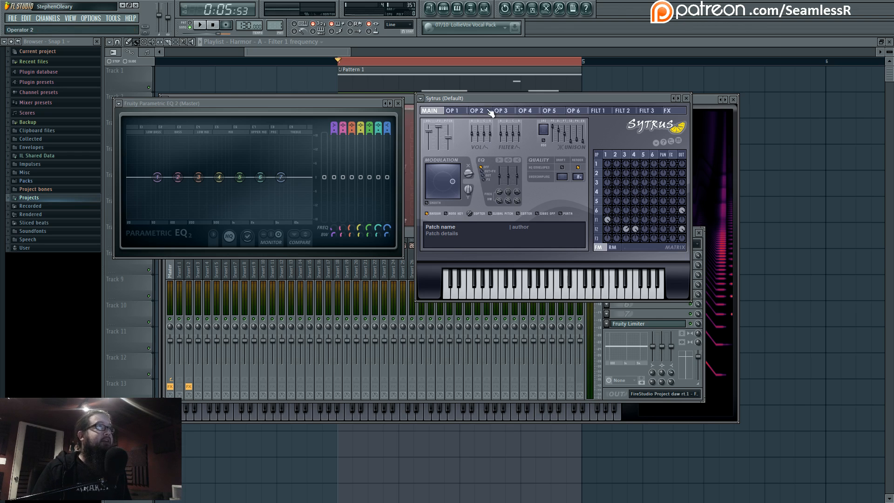
mouse_move(492, 99)
mouse_down()
mouse_move(494, 117)
mouse_move(488, 88)
mouse_up()
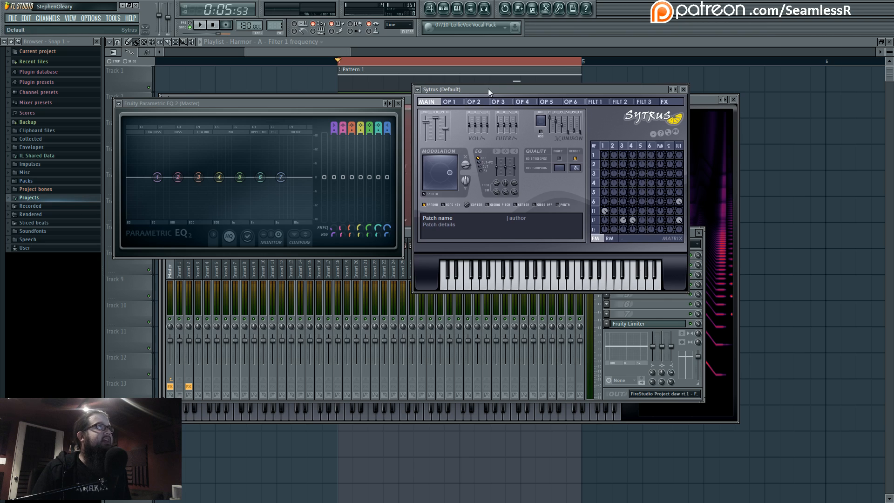
click(444, 8)
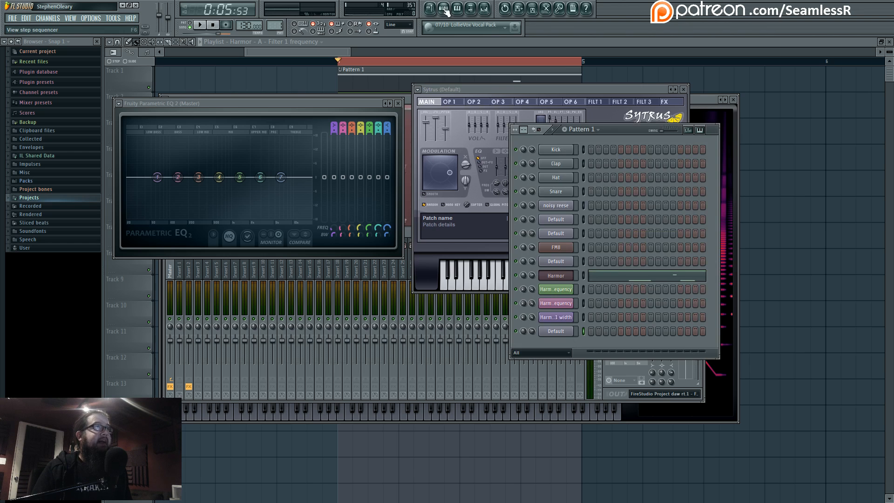
click(444, 9)
mouse_move(500, 90)
mouse_down()
mouse_move(546, 158)
mouse_move(507, 83)
mouse_up()
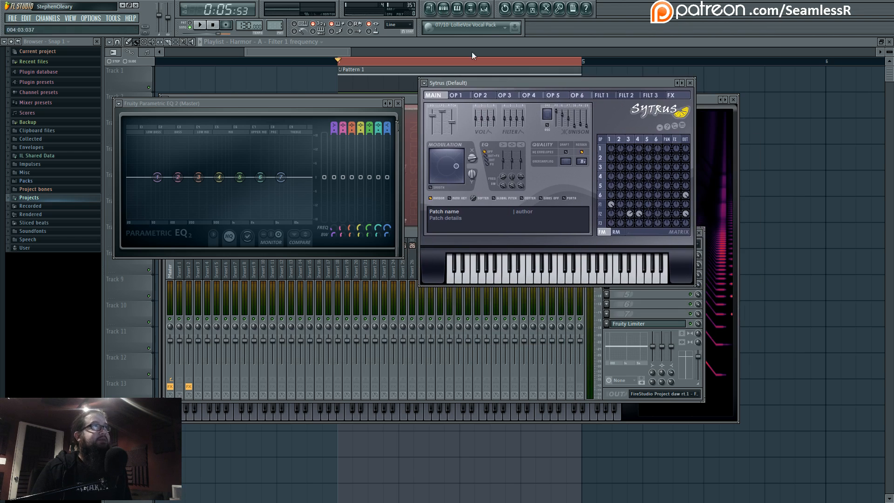
Add a second Sytrus channel, load its Default preset, and position its window below the existing Sytrus.
click(53, 20)
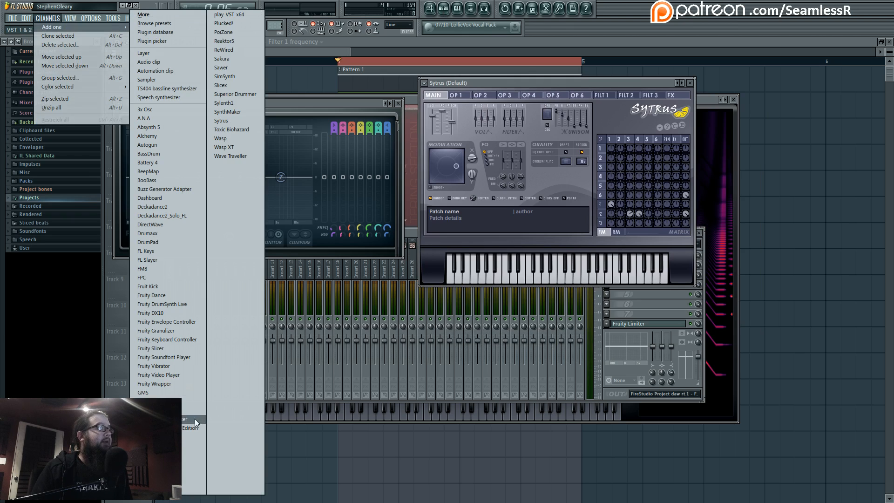
click(222, 121)
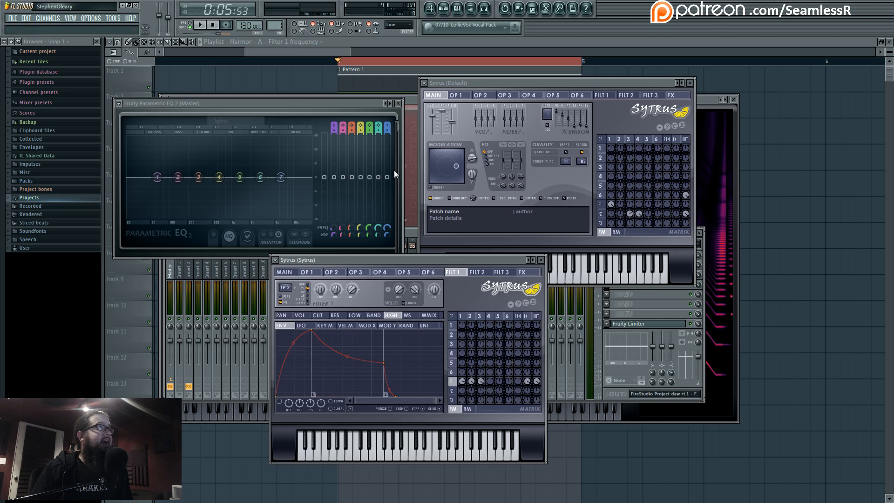
click(275, 259)
mouse_move(298, 285)
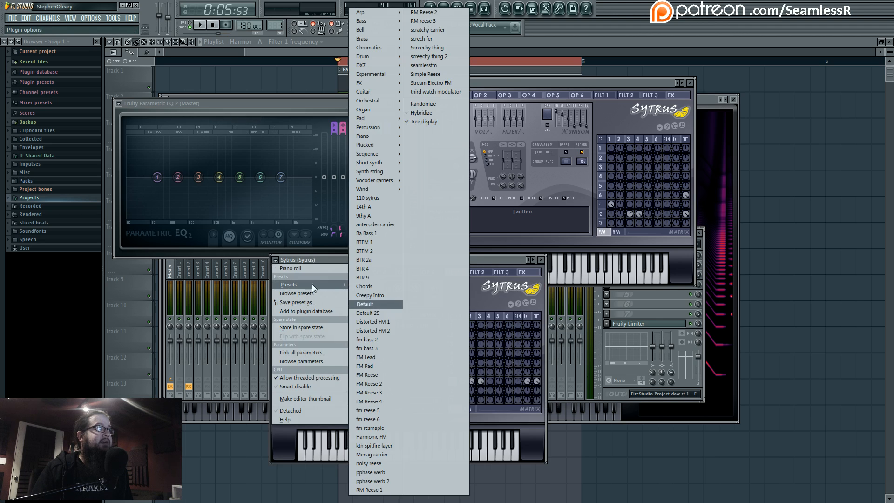
click(377, 314)
click(275, 260)
click(408, 294)
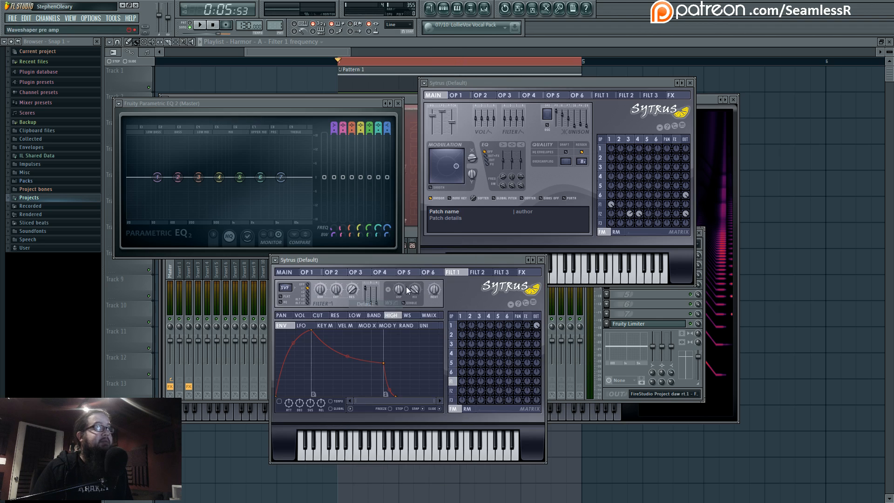
drag(480, 255, 531, 244)
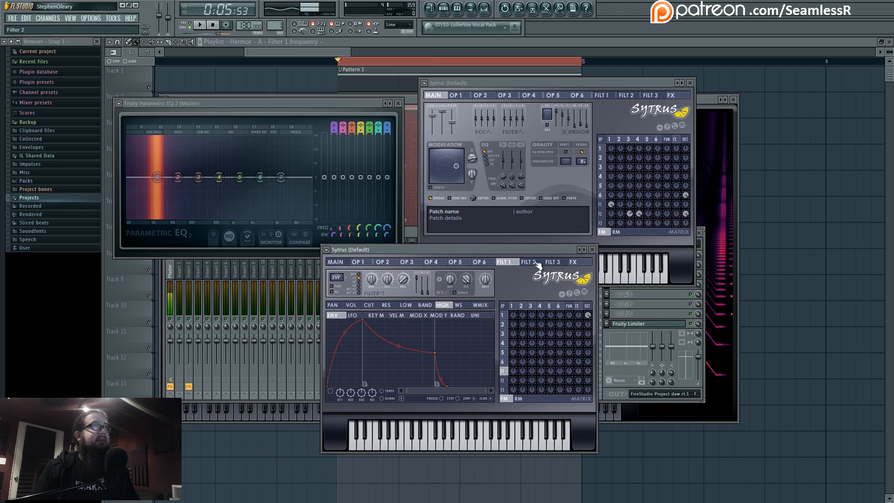
Open the new Sytrus channel's settings, route it to mixer track 11, and show that insert.
click(456, 11)
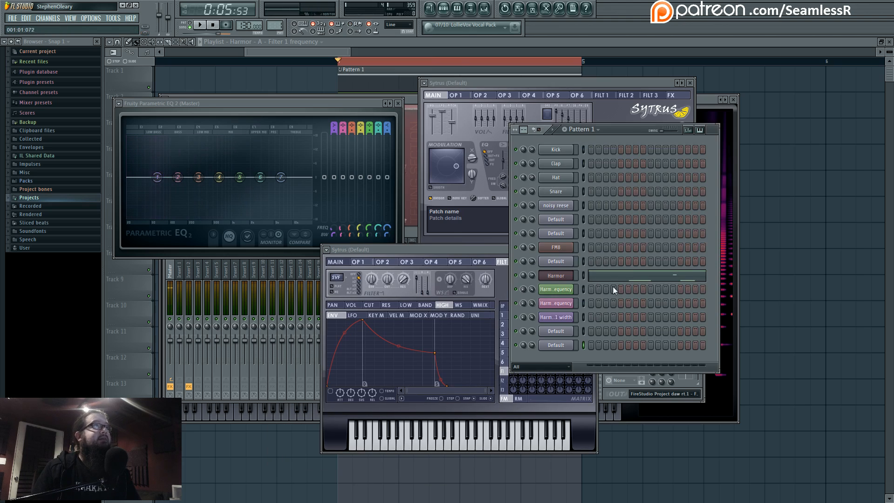
click(556, 288)
drag(583, 155, 584, 161)
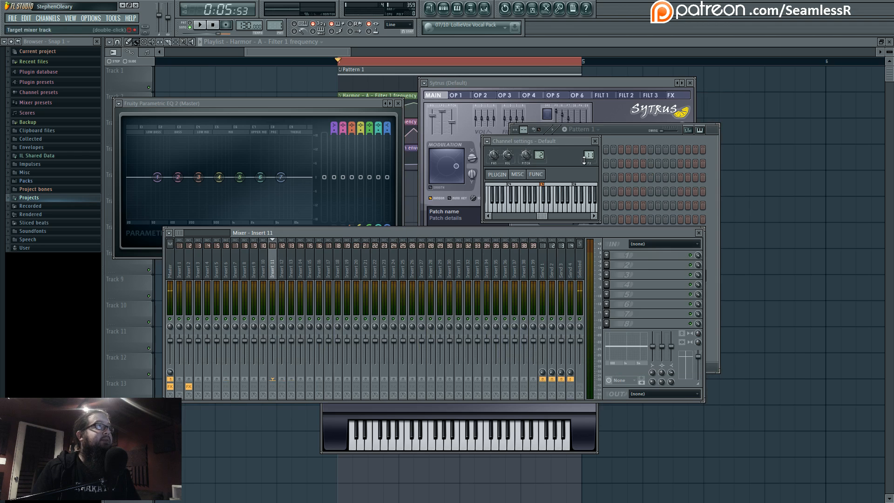
Load Fruity WaveShaper in the first effect slot of Insert 11 and Wave Candy in the second.
click(607, 256)
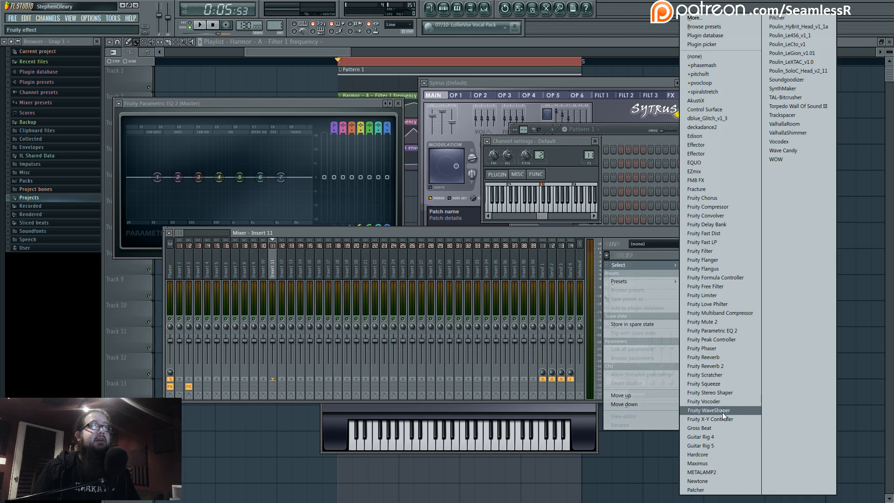
click(723, 412)
click(607, 265)
click(784, 151)
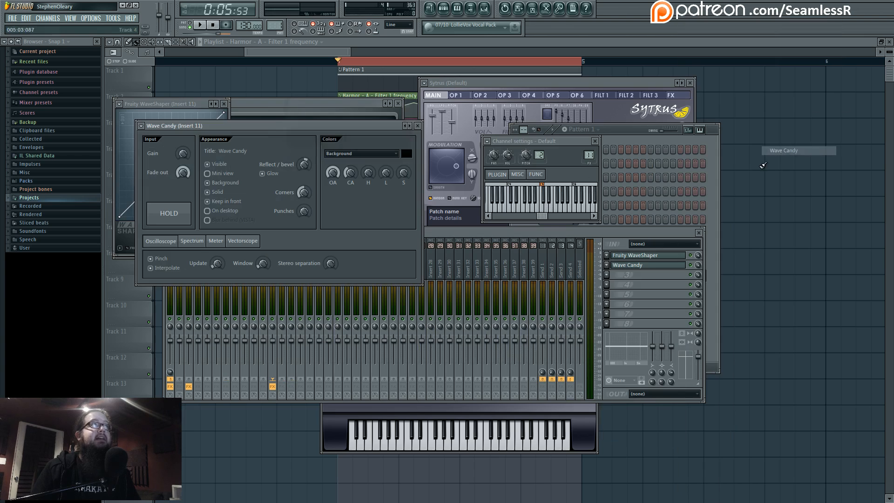
Enlarge and reposition the Wave Candy oscilloscope display, and set its update length to D#0.
drag(418, 152, 602, 283)
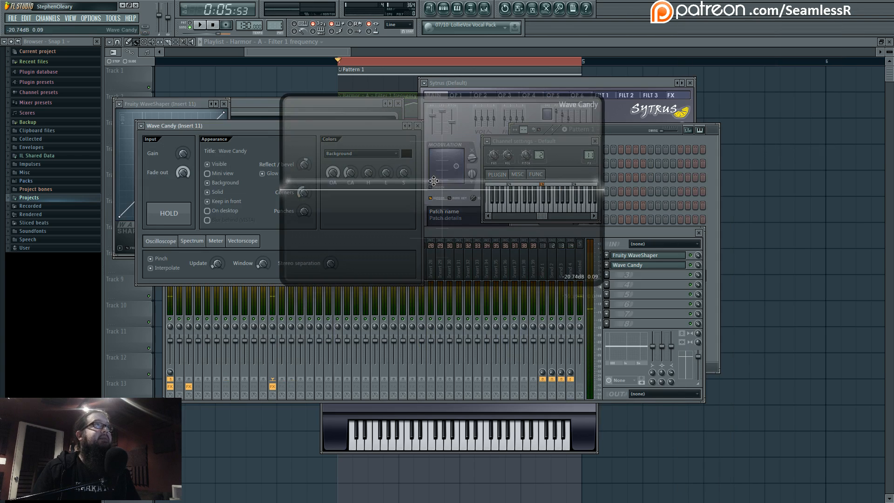
drag(434, 181, 676, 182)
right_click(218, 264)
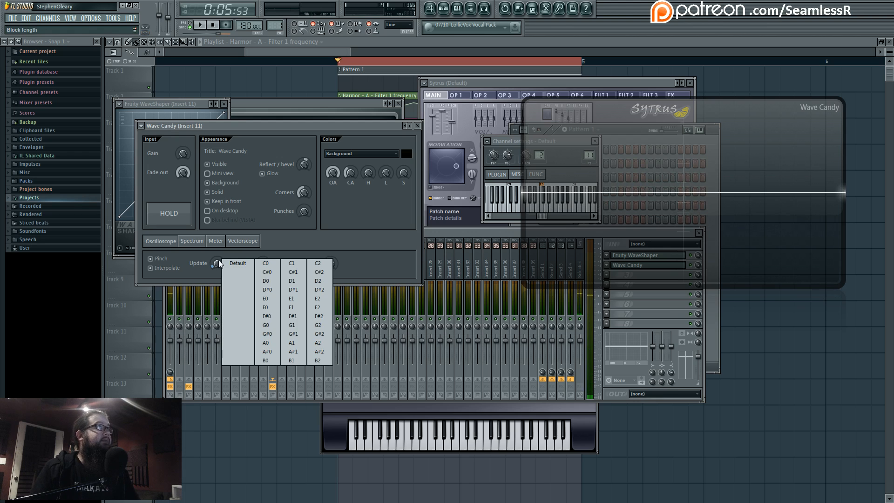
click(271, 288)
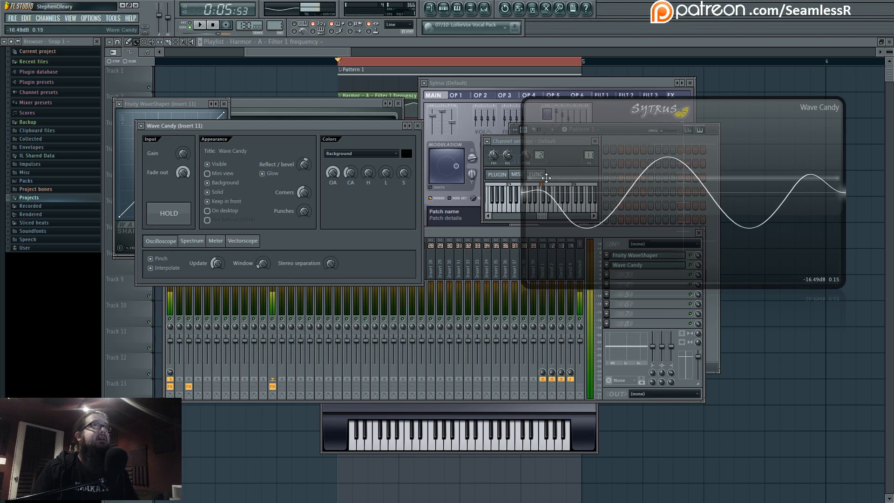
drag(637, 157, 624, 203)
Arrange the Parametric EQ 2 and Fruity WaveShaper windows, and change the WaveShaper's end point curve to Pulse.
drag(298, 104, 311, 136)
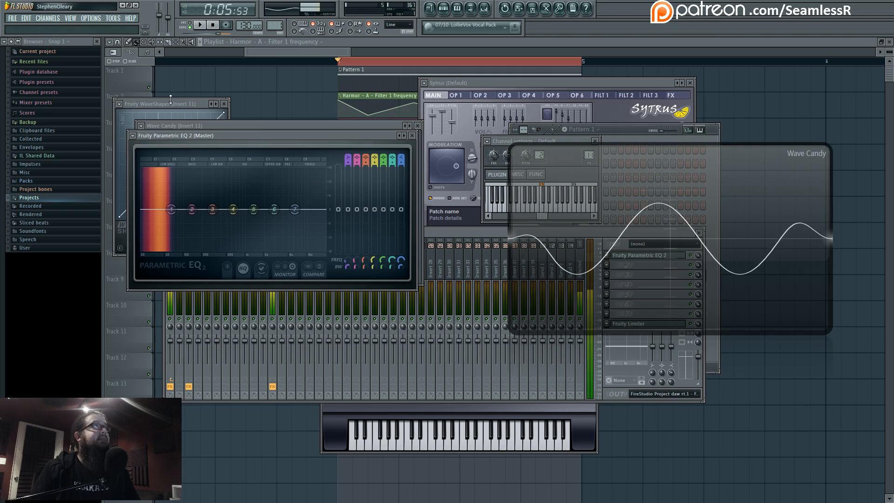
drag(175, 104, 338, 210)
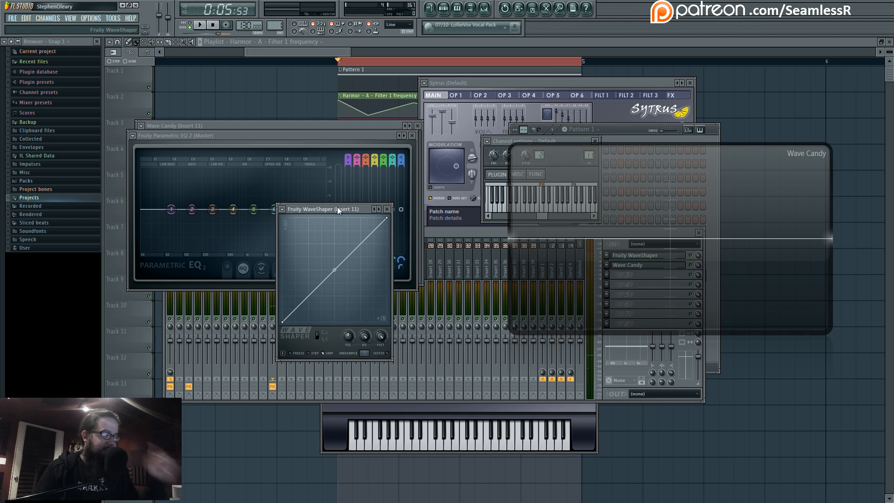
right_click(386, 218)
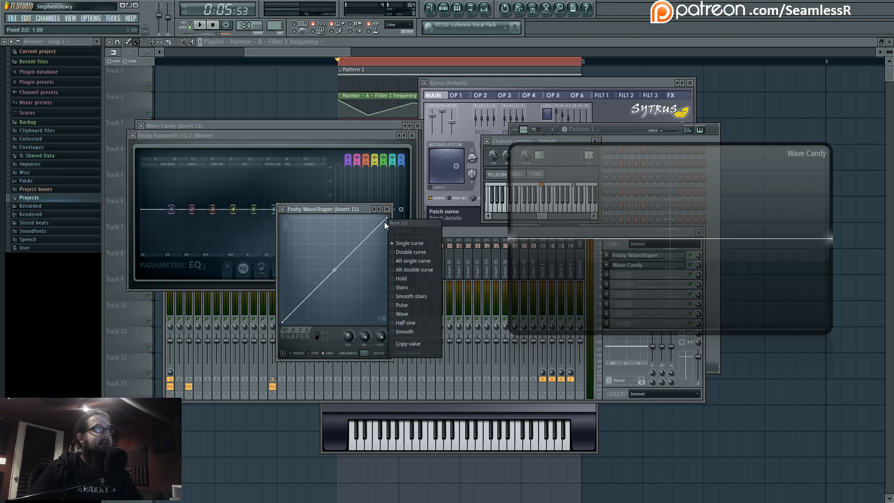
click(412, 305)
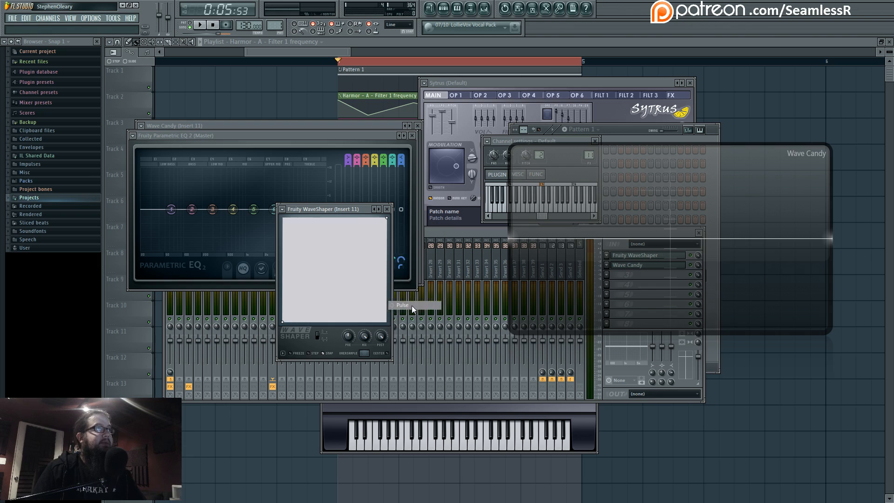
Adjust the WaveShaper pulse curve's tension from a single step through three steps to many narrow pulses.
mouse_move(334, 270)
mouse_down()
mouse_move(334, 280)
mouse_move(333, 266)
mouse_up()
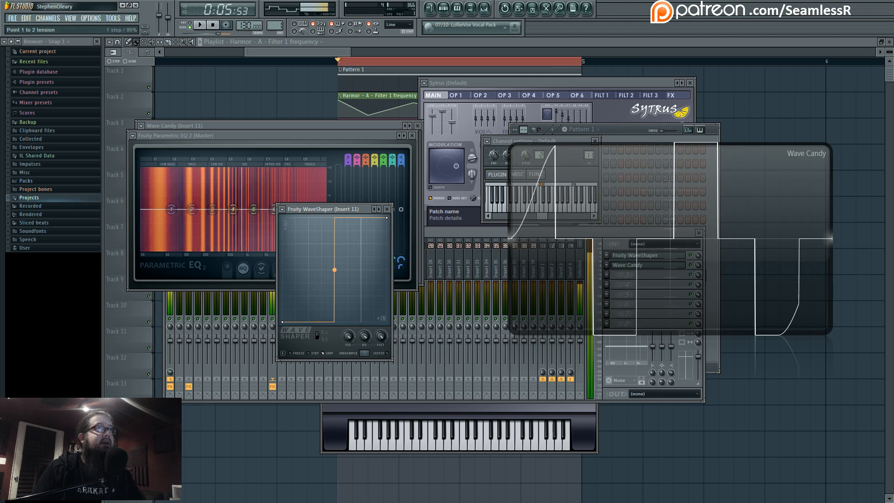
mouse_move(335, 270)
mouse_down()
mouse_move(334, 260)
mouse_move(334, 270)
mouse_up()
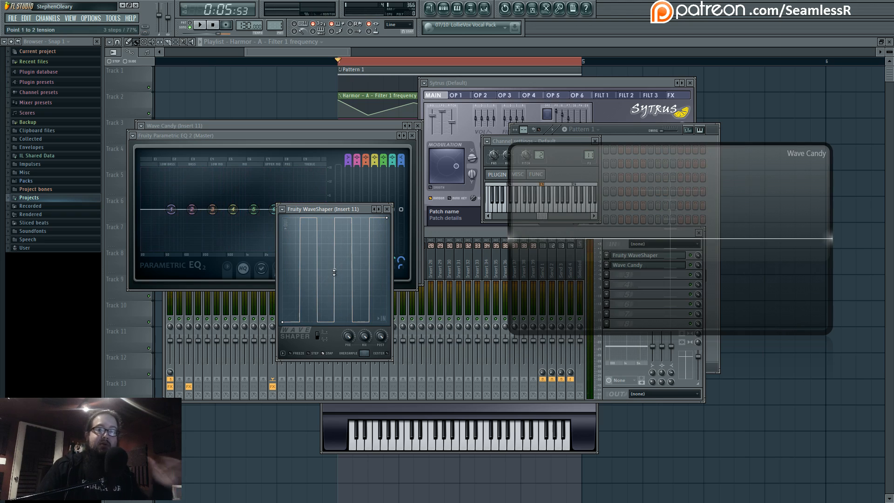
drag(334, 270, 334, 264)
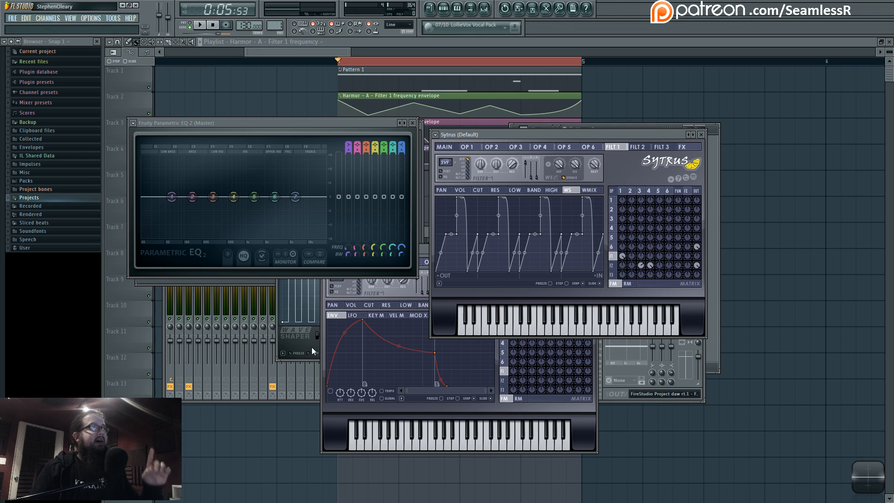
Reopen the new Sytrus channel and its Insert 11 effects, and restore Wave Candy's display to full size.
click(457, 9)
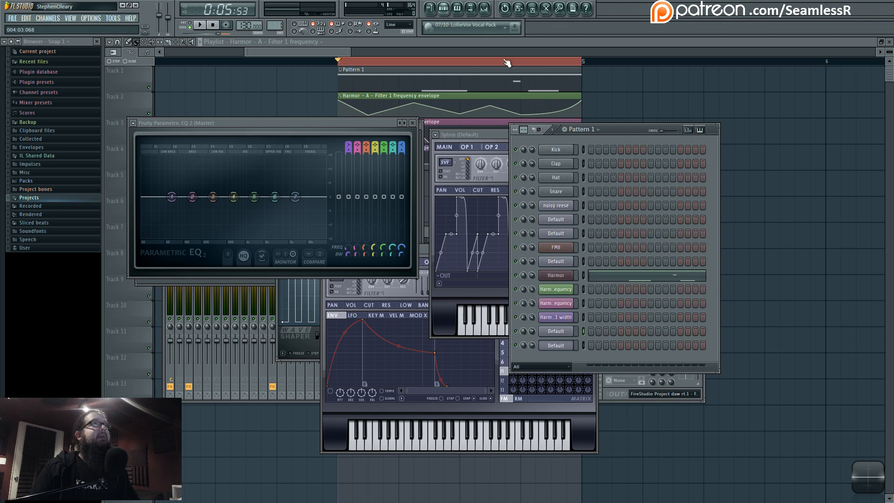
click(555, 345)
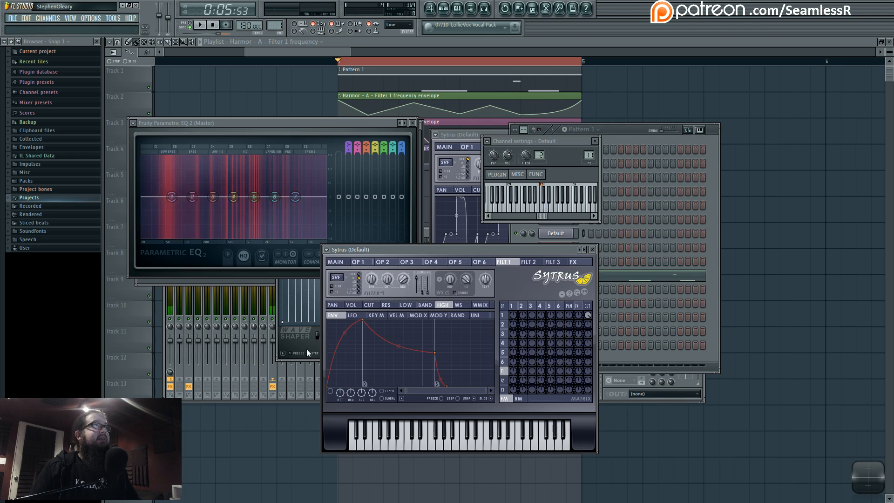
double_click(589, 155)
click(645, 265)
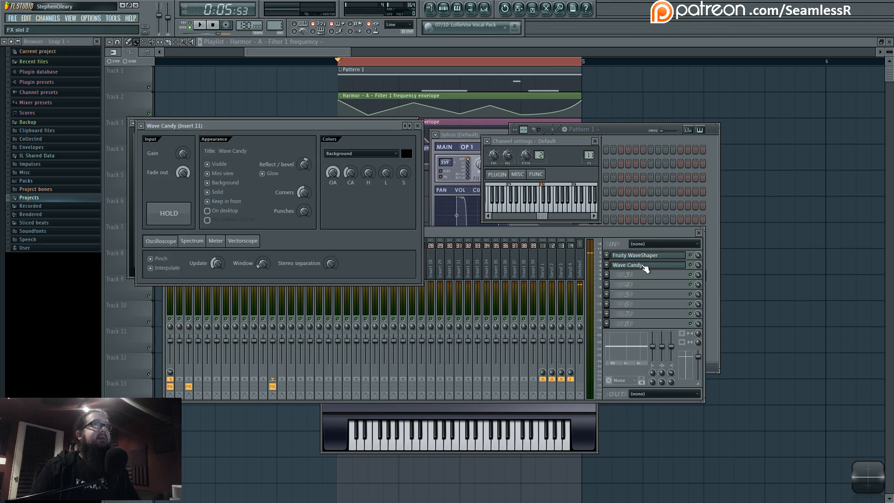
double_click(868, 476)
click(328, 444)
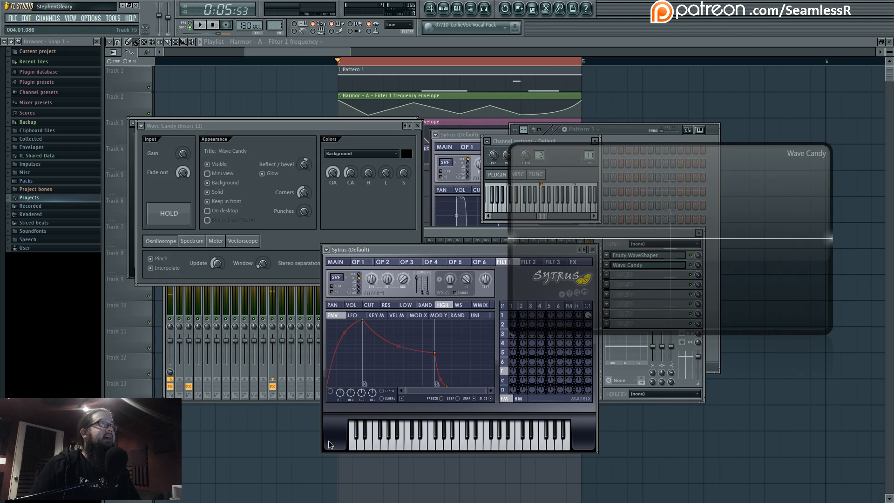
Close the Wave Candy settings and rearrange the Sytrus, mixer and Fruity WaveShaper windows so the pulse curve is accessible.
drag(378, 256, 502, 249)
click(417, 126)
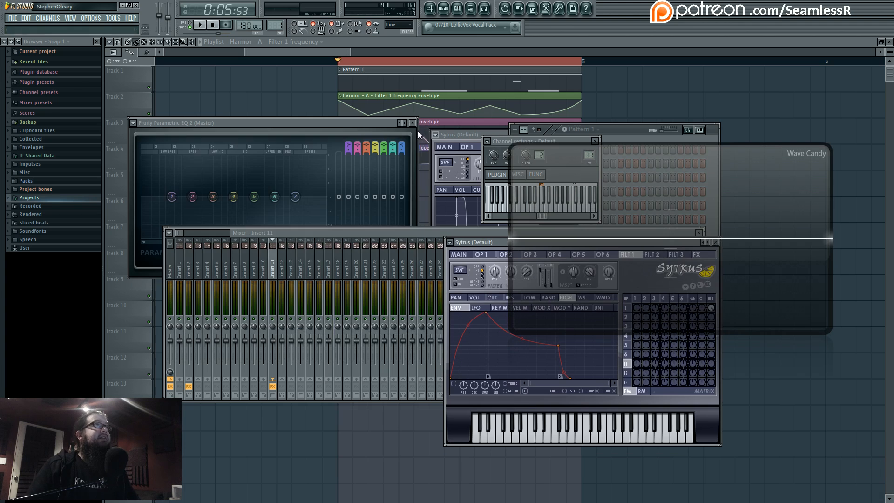
drag(408, 234, 445, 329)
click(384, 294)
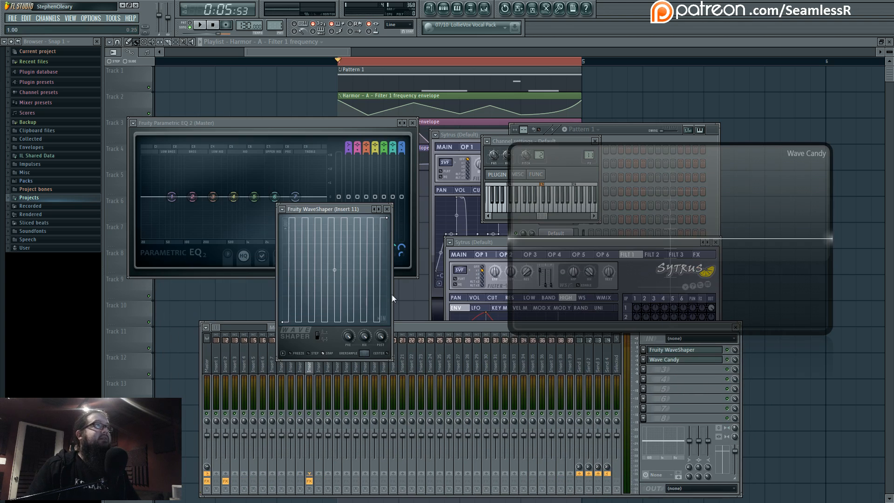
drag(359, 209, 386, 209)
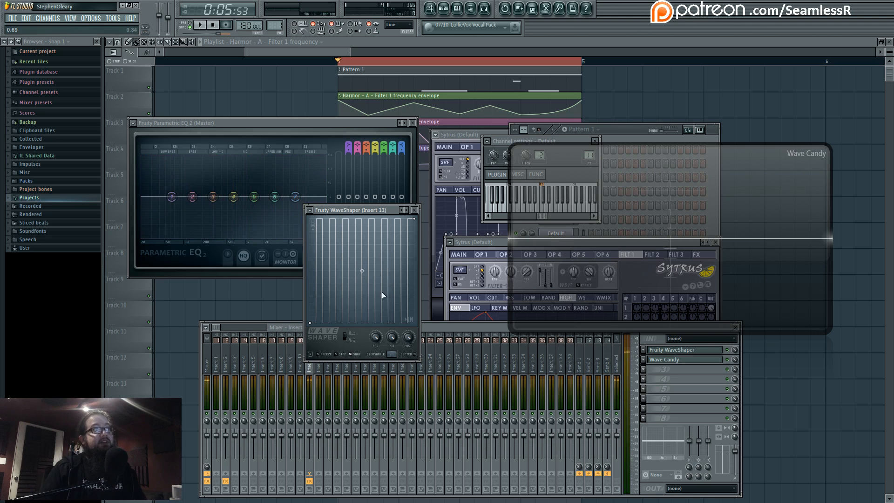
Vary the WaveShaper's pre gain, and raise the pulse curve's tension for denser pulses.
mouse_move(375, 337)
mouse_down()
mouse_move(375, 362)
mouse_move(376, 328)
mouse_move(375, 342)
mouse_up()
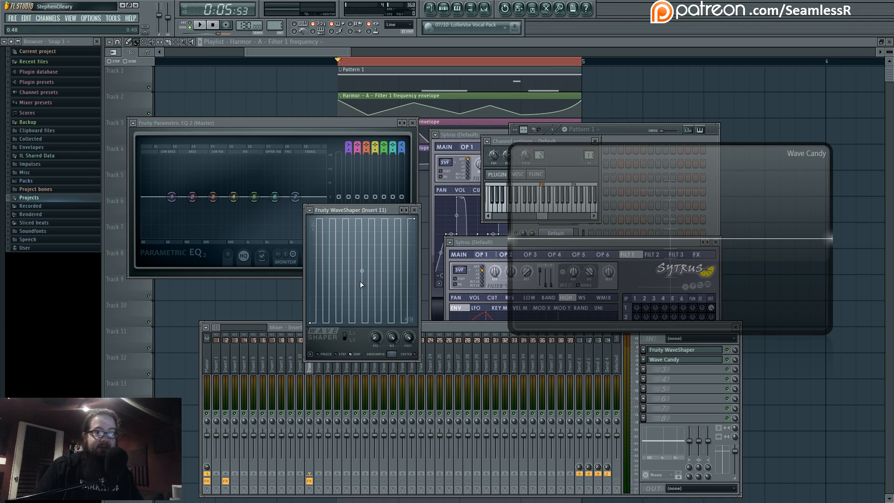
drag(373, 340, 379, 224)
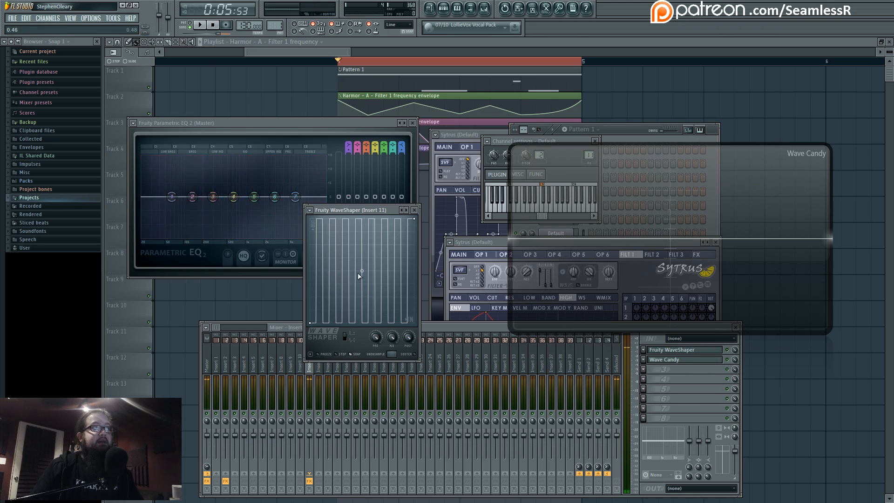
mouse_move(361, 271)
mouse_down()
mouse_move(361, 252)
mouse_move(361, 272)
mouse_move(362, 254)
mouse_move(362, 261)
mouse_up()
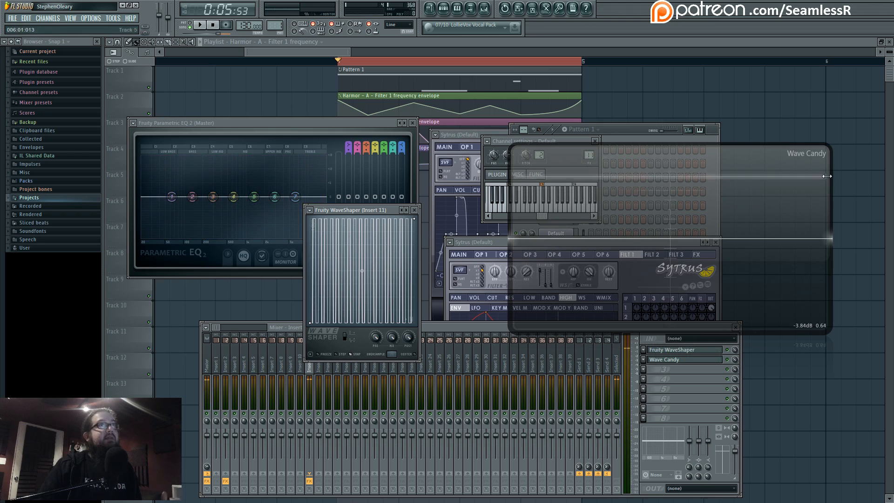
Shrink the Wave Candy display to its mini view and close the Fruity WaveShaper window.
double_click(797, 184)
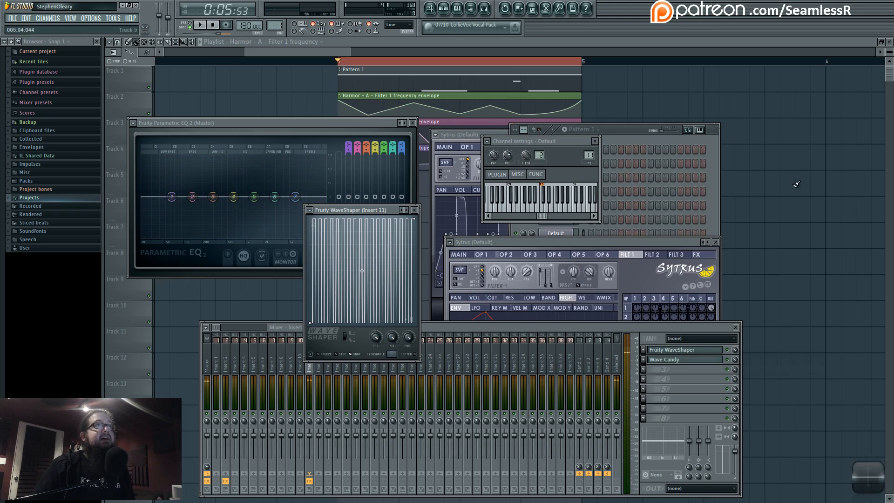
click(415, 212)
Compare the Filter 1 waveshaper curve of the new Sytrus with the one in the first Sytrus.
click(527, 242)
click(576, 283)
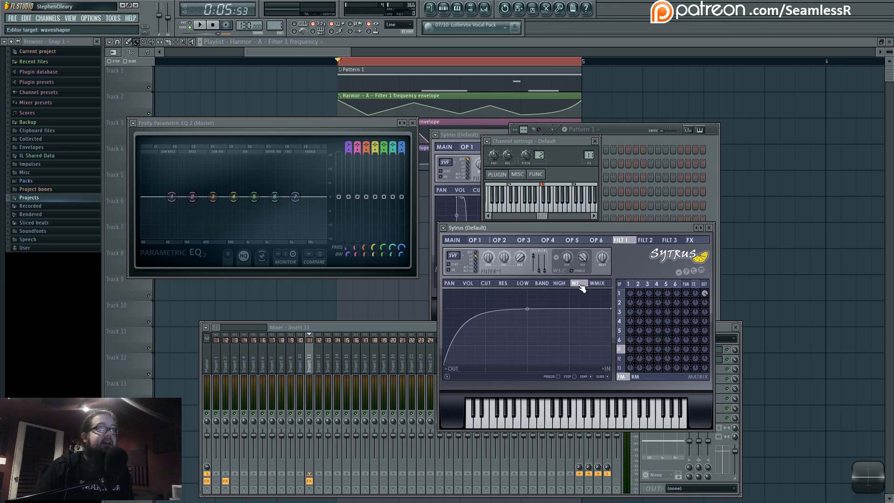
click(622, 135)
click(560, 335)
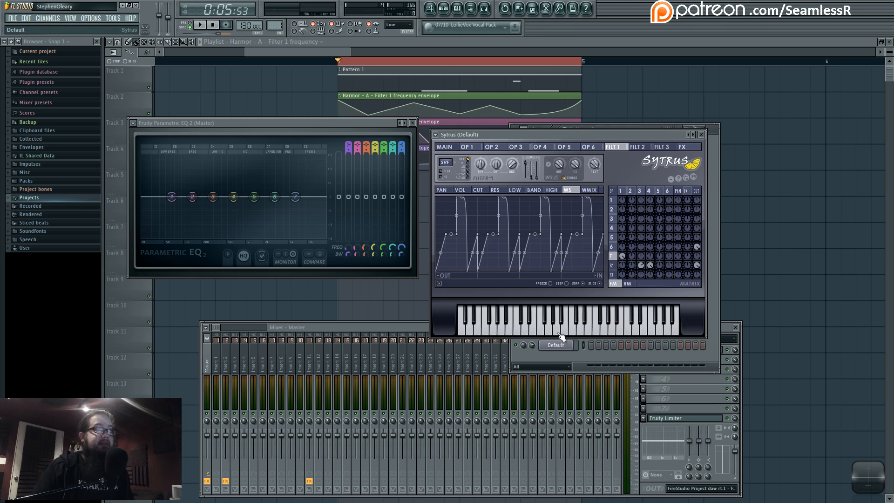
Inspect the Mod X curve for Filter 1's volume and the modulation pad on Sytrus's main page.
click(559, 333)
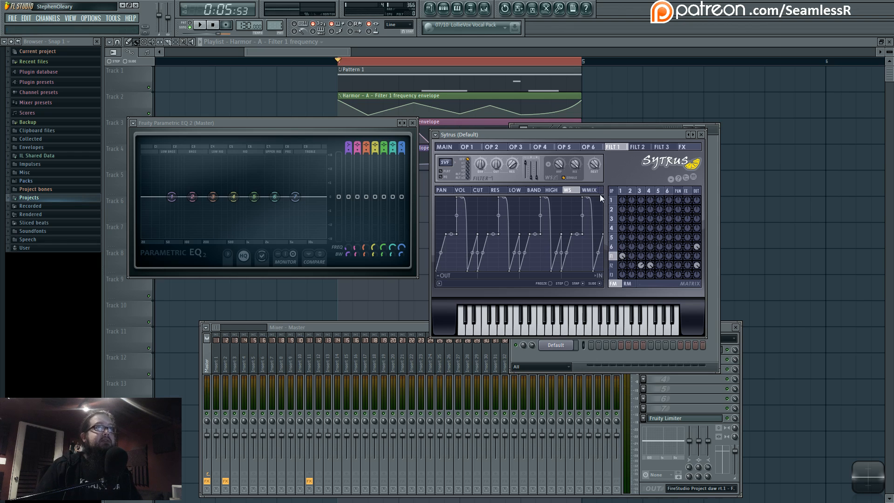
click(460, 191)
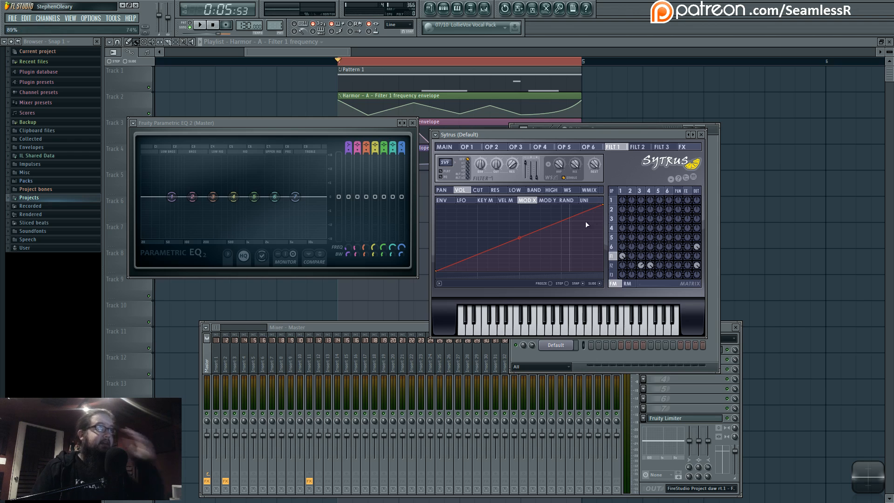
click(444, 147)
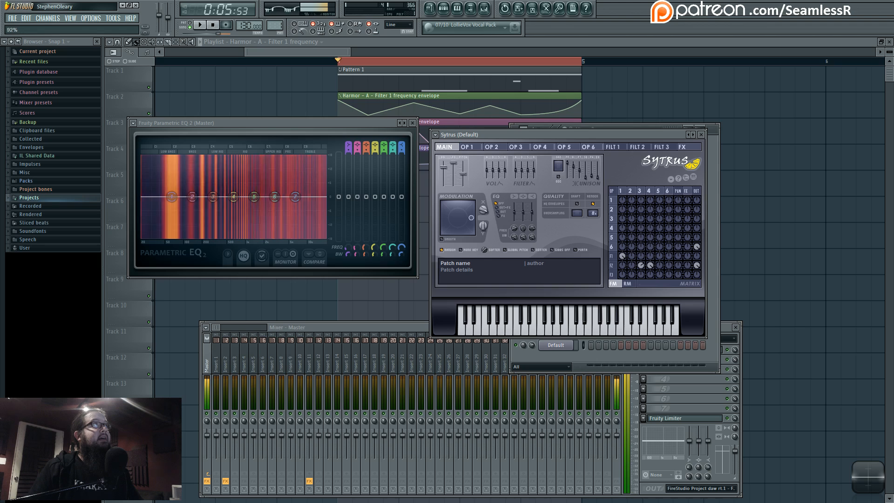
Trace operator 1 into Filter 1 and display the Filter 1 waveshaper curve.
click(613, 256)
click(624, 193)
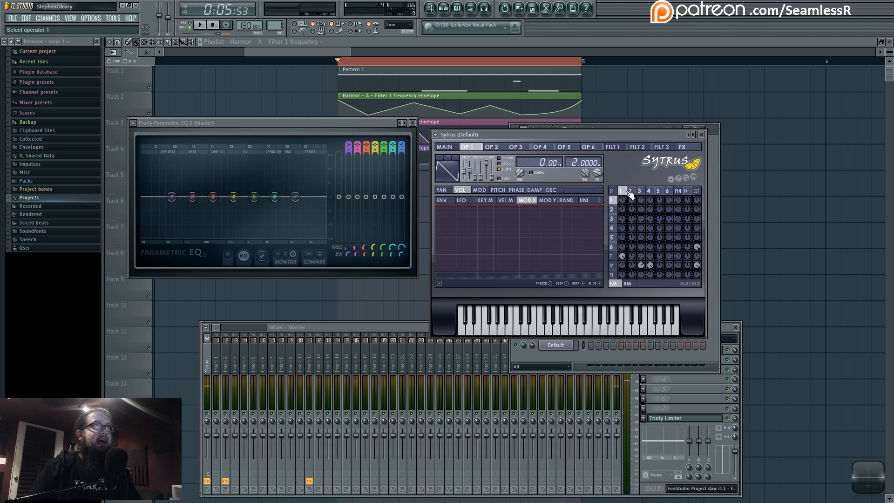
click(614, 257)
click(568, 190)
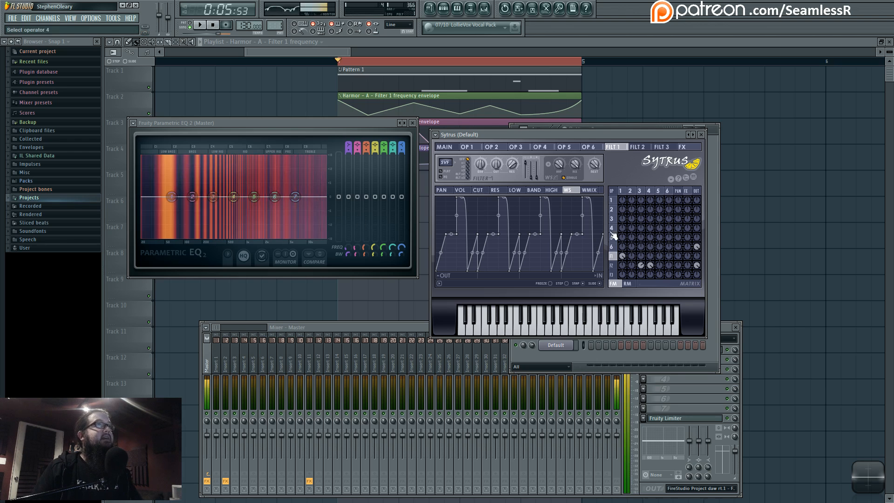
Demonstrate the modulation X sweep on Sytrus's main page and examine the output routing in the matrix.
click(444, 147)
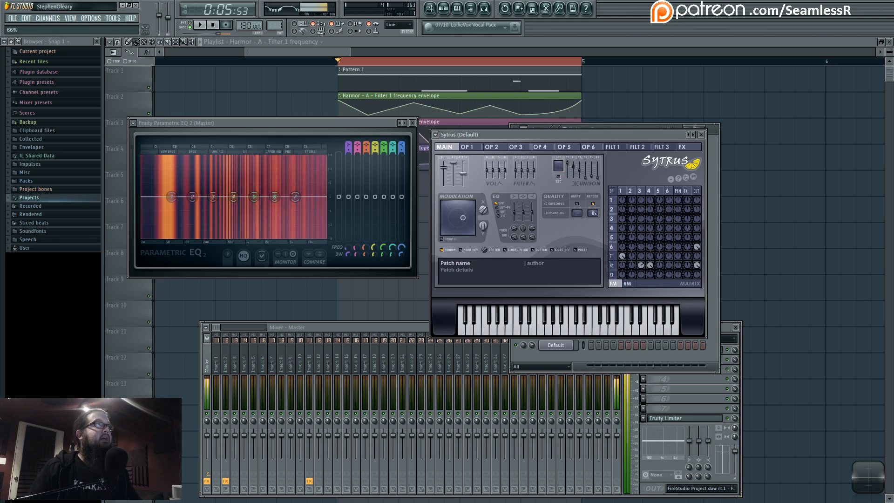
drag(485, 214, 486, 225)
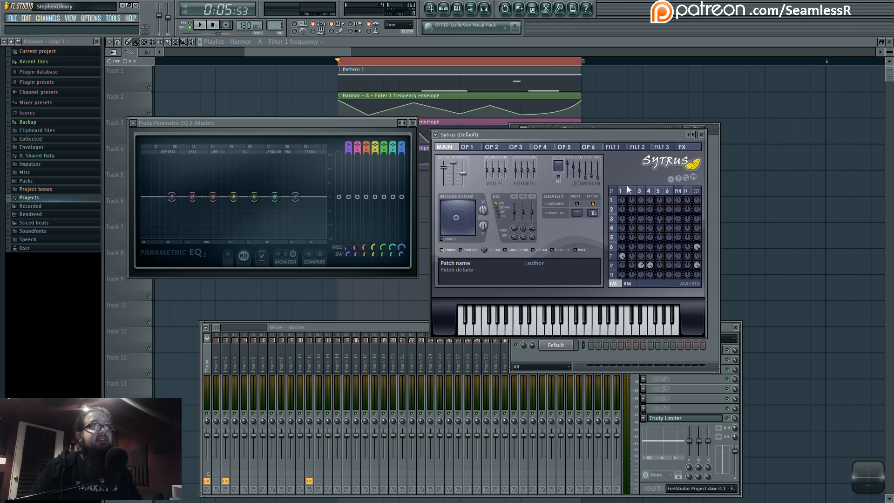
right_click(697, 247)
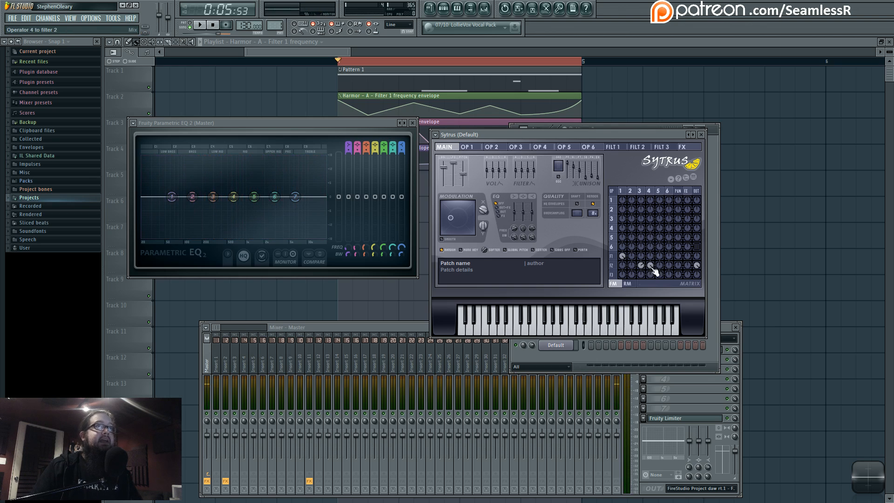
Examine the oscillator shapes of operators 1, 3 and 4, along with the Filter 1 settings.
click(622, 191)
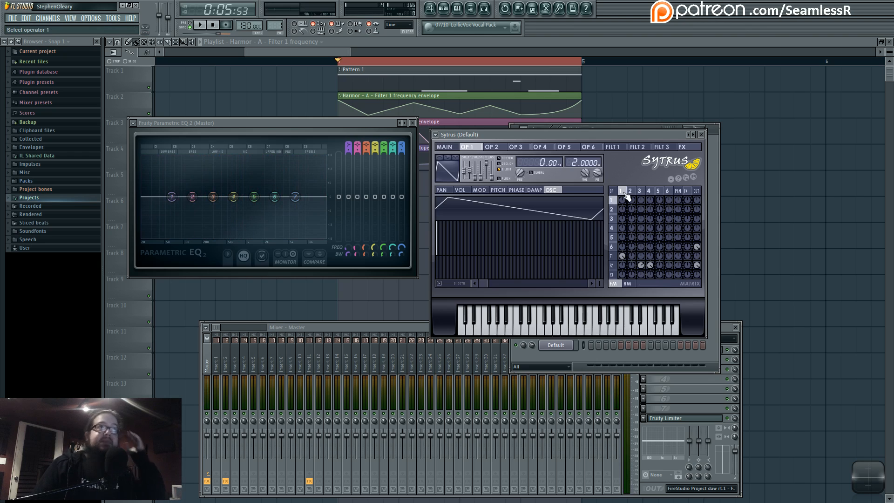
click(618, 256)
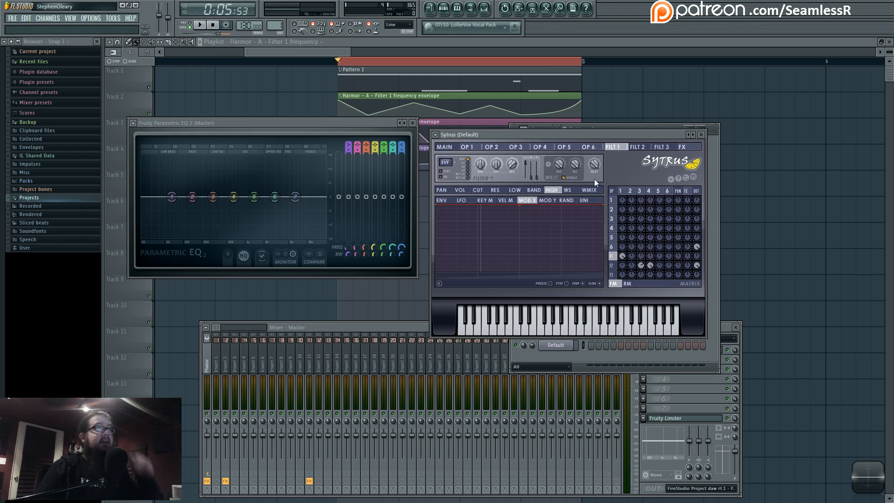
click(642, 192)
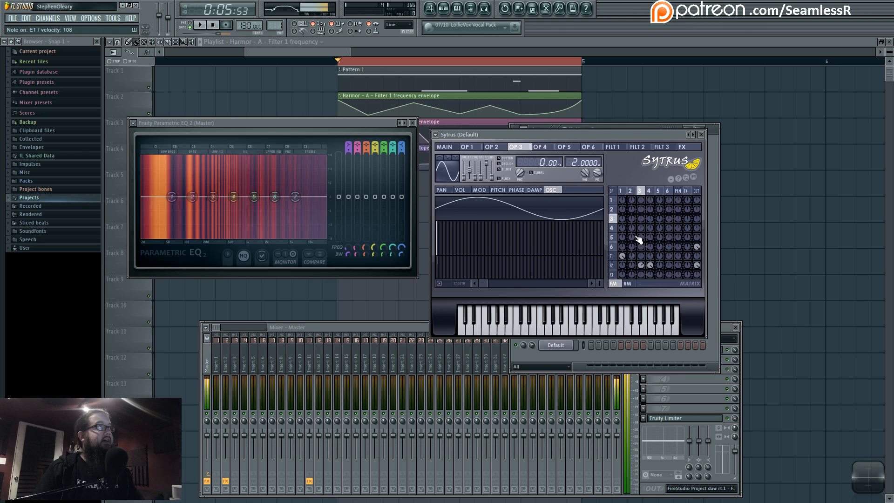
click(650, 191)
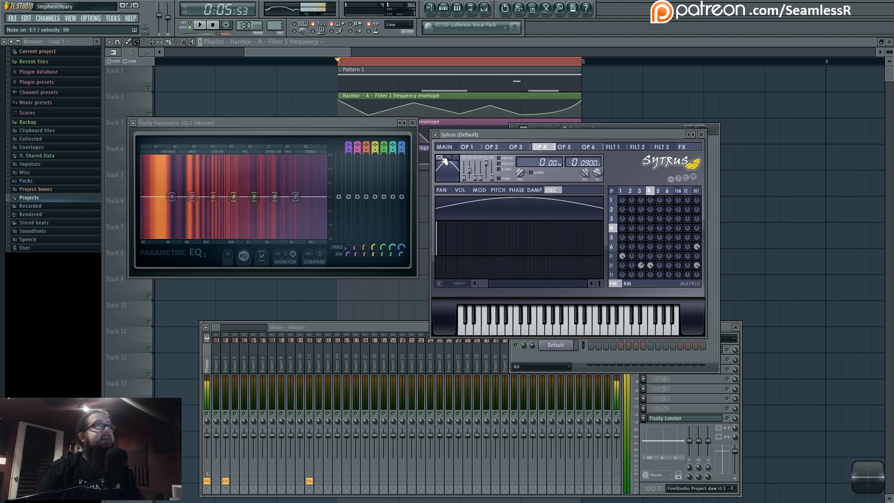
Examine operator 4's send to Filter 2 and the Filter 2 waveshaper curve.
drag(650, 266, 652, 265)
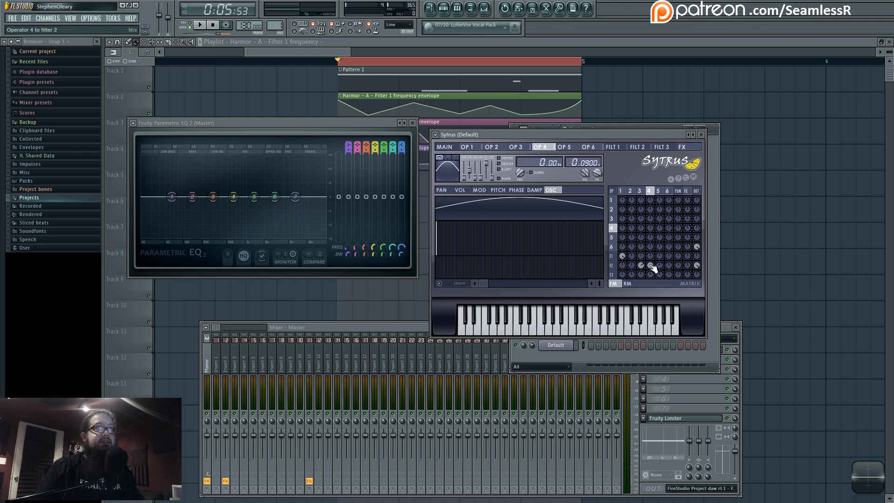
click(618, 266)
click(567, 190)
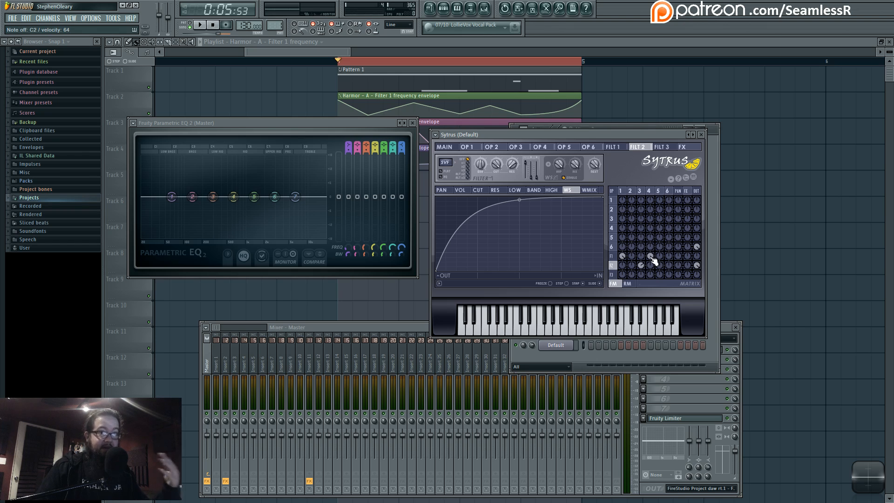
drag(651, 267, 651, 247)
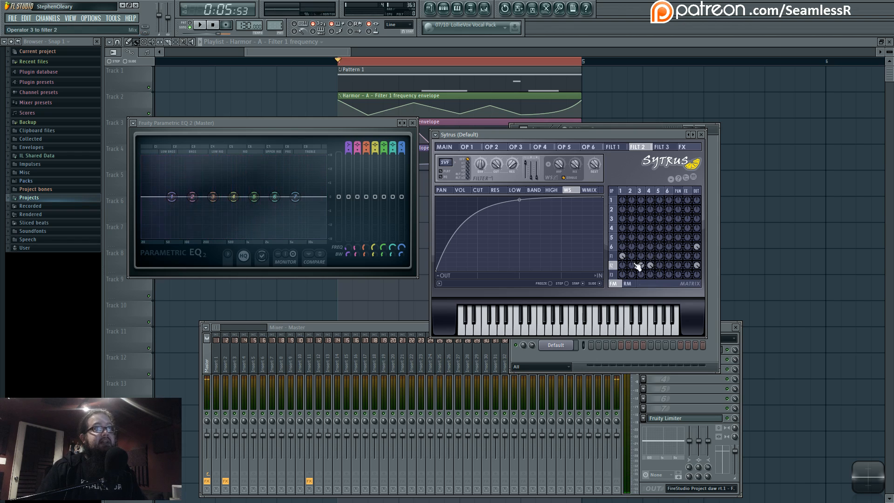
Review operator 3's oscillator shape and the main modulation pad, and return to the Filter 1 waveshaper curve.
click(639, 191)
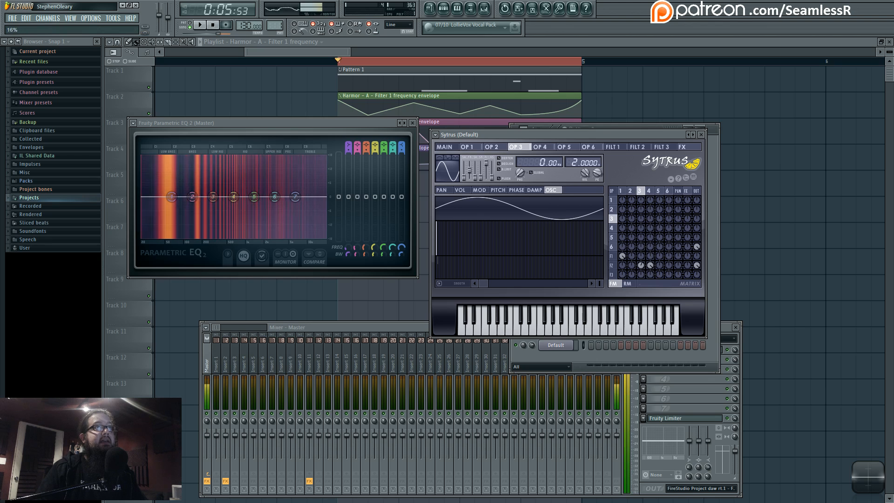
click(445, 147)
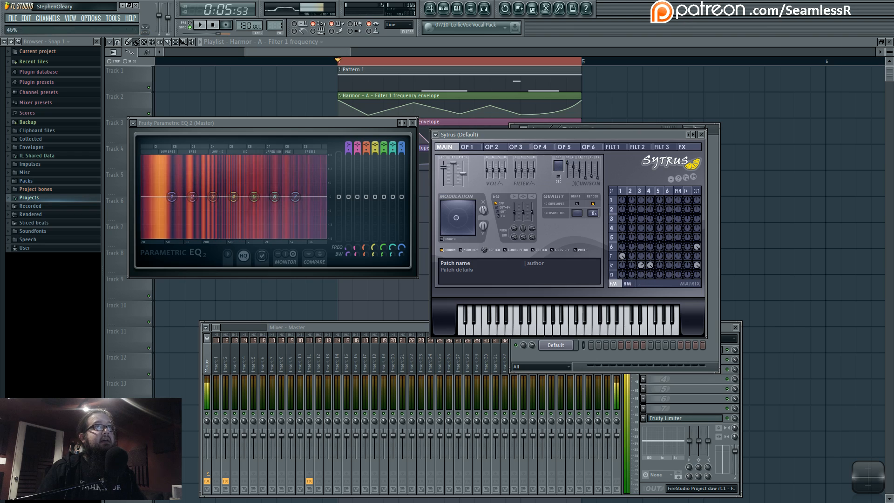
click(614, 257)
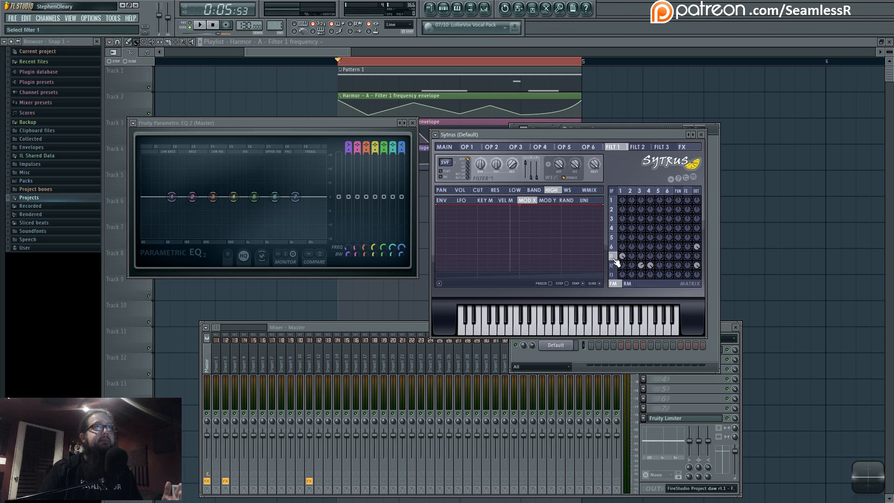
click(566, 190)
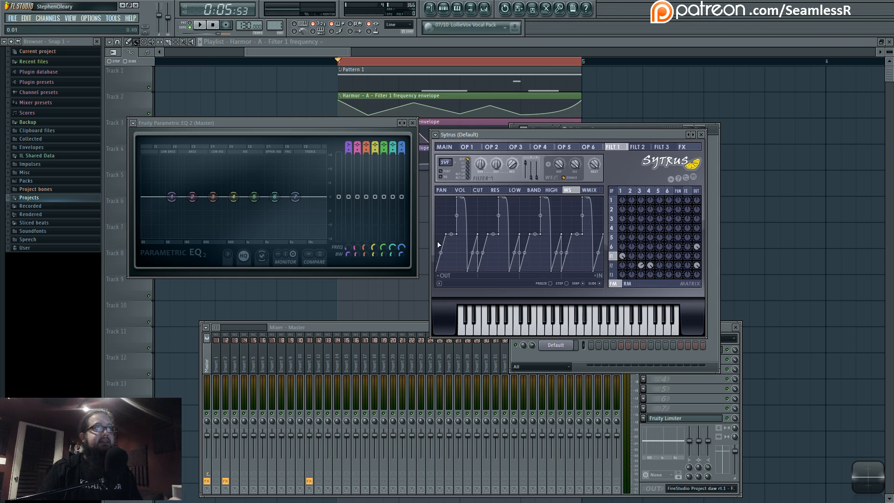
Open the new Sytrus with the full-size Wave Candy display, and move Sytrus clear while bringing the mixer forward.
click(557, 350)
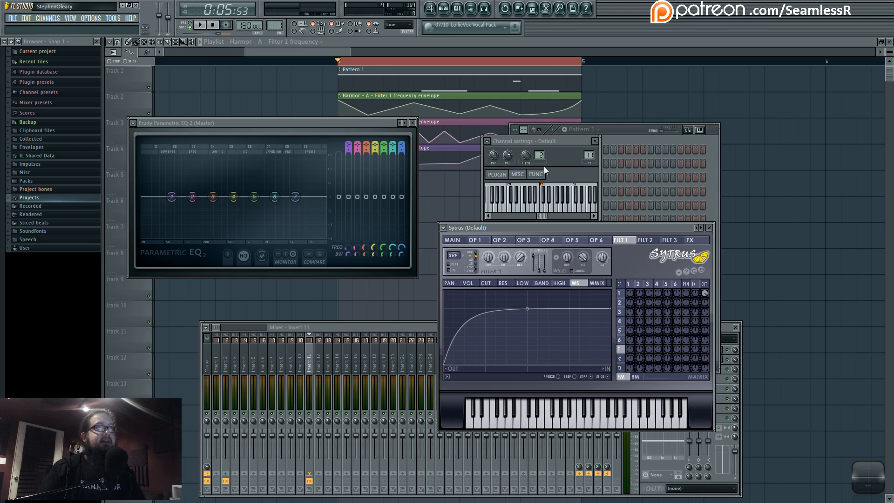
double_click(873, 480)
drag(498, 229, 451, 262)
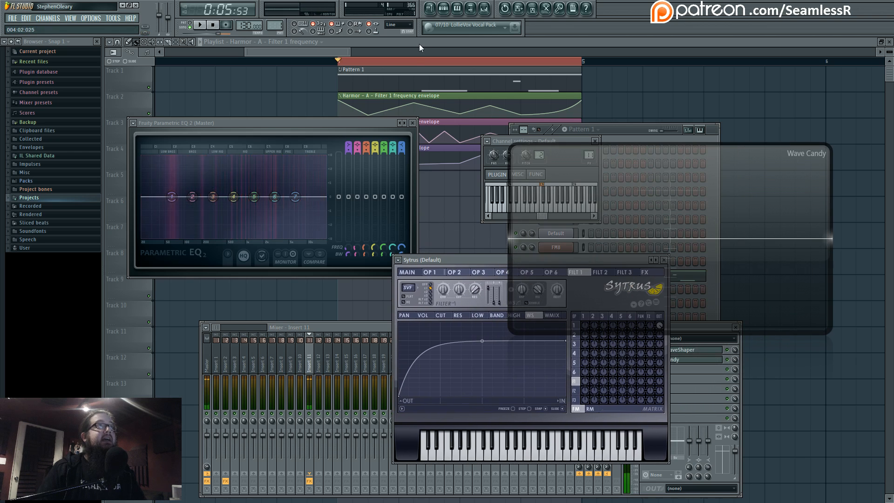
click(484, 8)
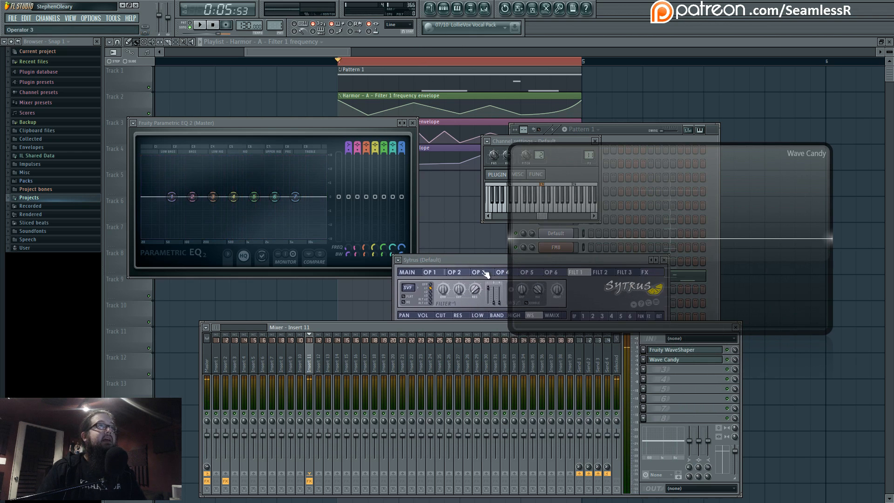
drag(486, 260, 436, 261)
Open the Wave Candy settings and Fruity WaveShaper from Insert 11, and arrange both windows over the mixer.
click(666, 361)
click(665, 362)
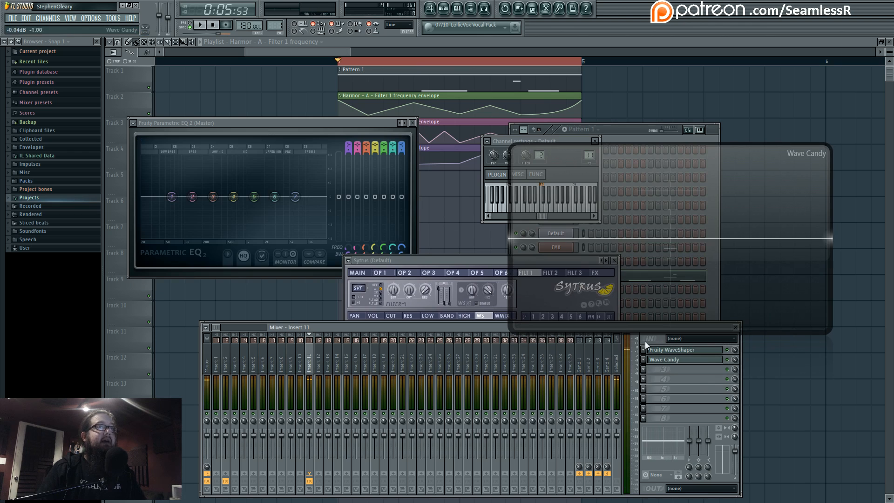
click(665, 359)
drag(314, 123, 381, 292)
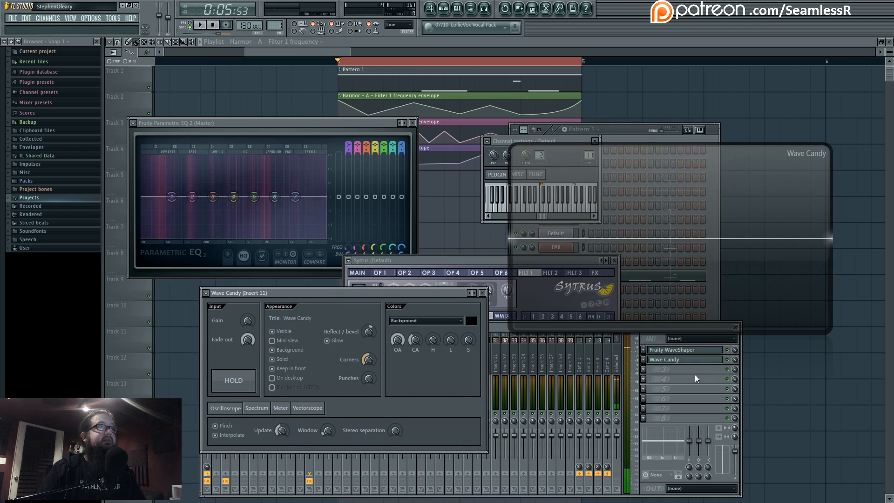
click(670, 349)
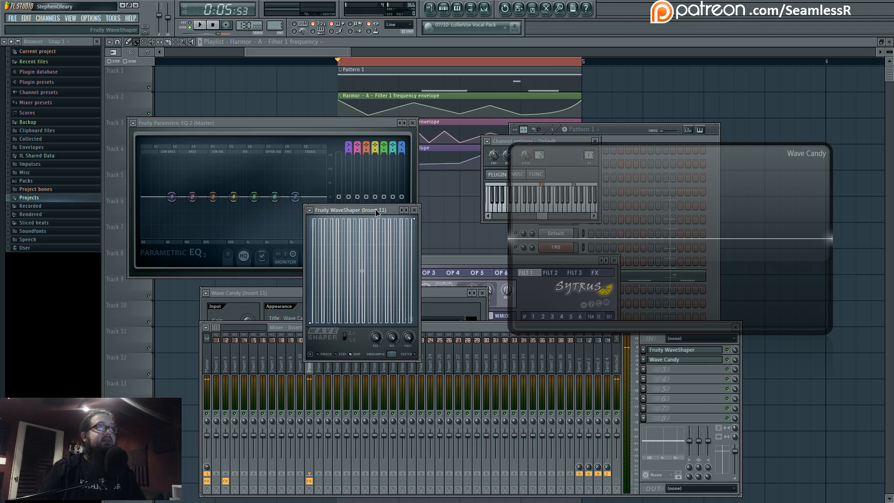
drag(376, 208, 382, 253)
Switch the end point of the WaveShaper curve to Wave mode and adjust its tension.
right_click(421, 264)
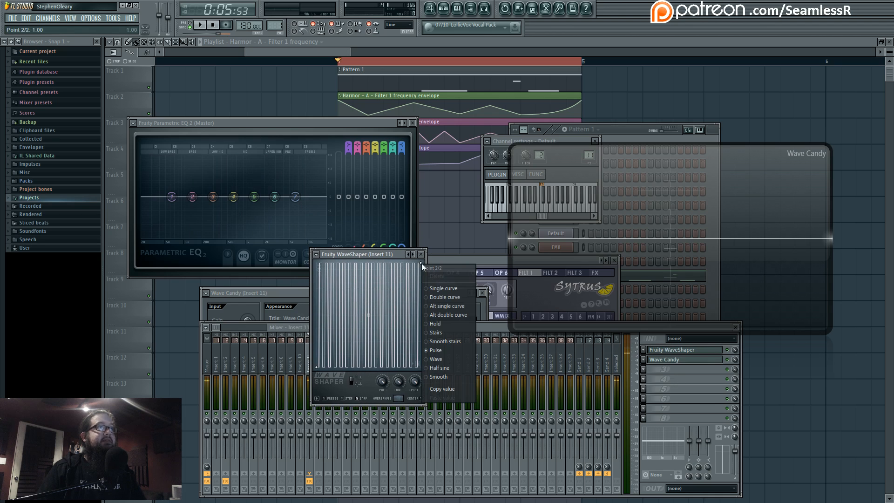
click(456, 359)
mouse_move(369, 315)
mouse_down()
mouse_move(368, 344)
mouse_move(368, 280)
mouse_move(369, 315)
mouse_up()
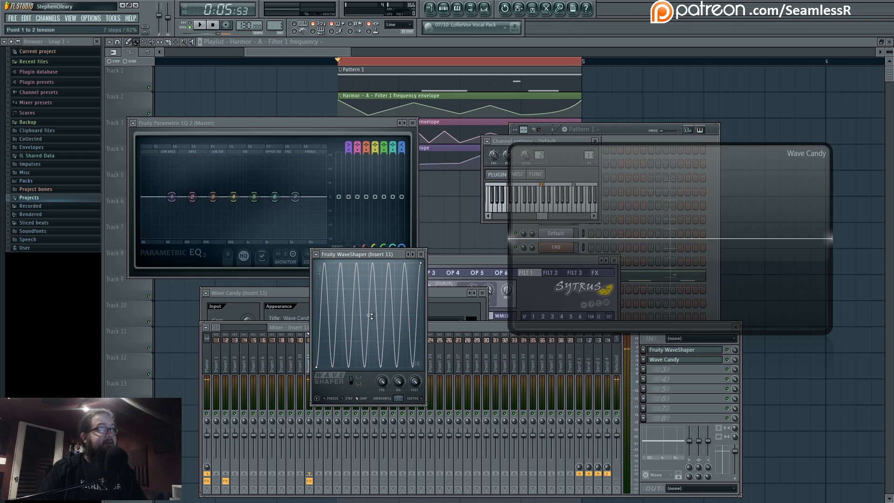
drag(369, 316, 369, 301)
Set the WaveShaper curve back to Pulse mode and vary the pre gain.
right_click(420, 265)
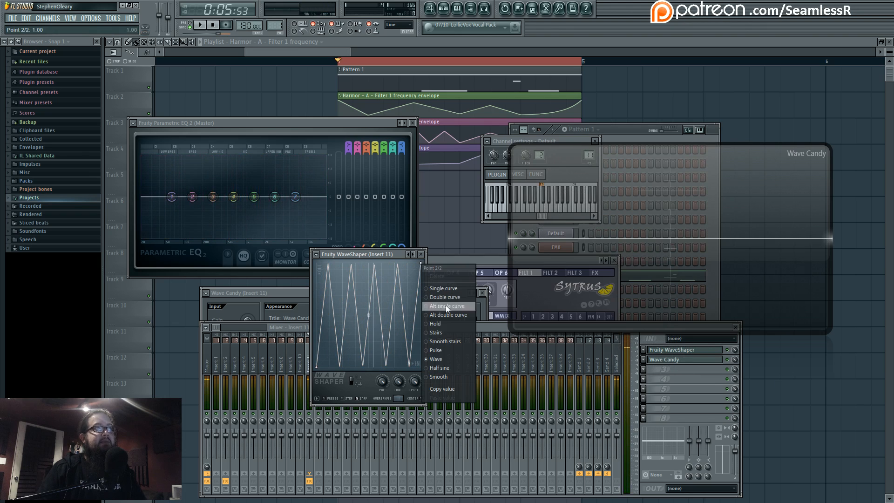
click(446, 359)
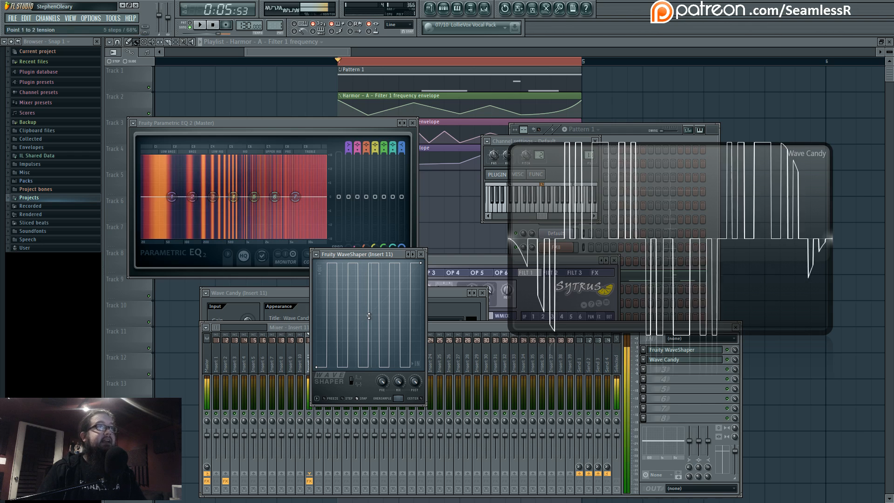
drag(382, 381, 382, 410)
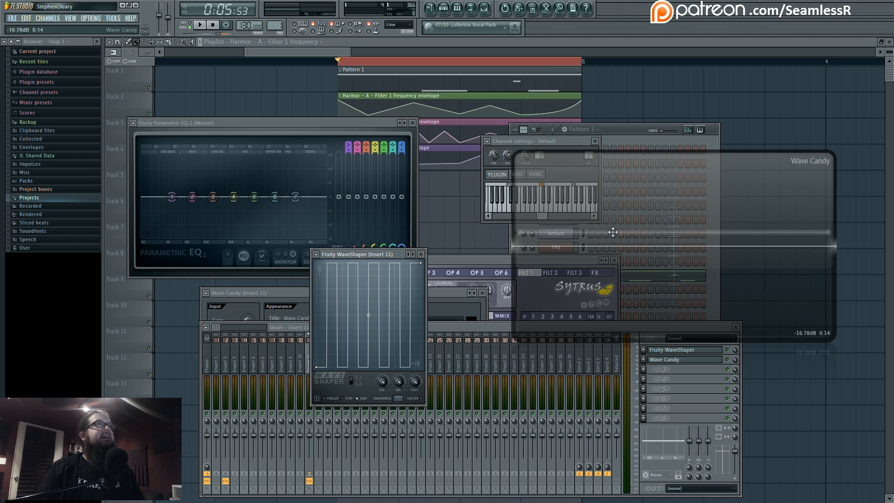
Shrink Wave Candy to its mini view and rearrange the windows to bring the first Sytrus back up.
click(500, 266)
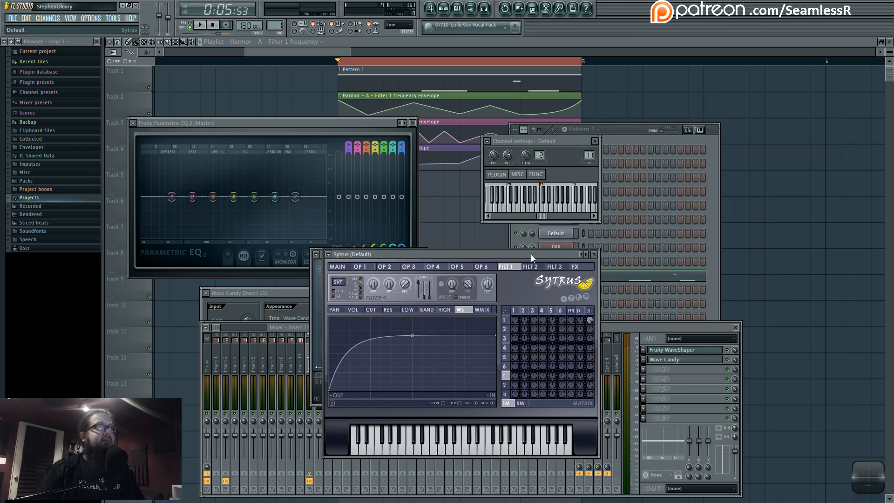
drag(531, 254, 646, 187)
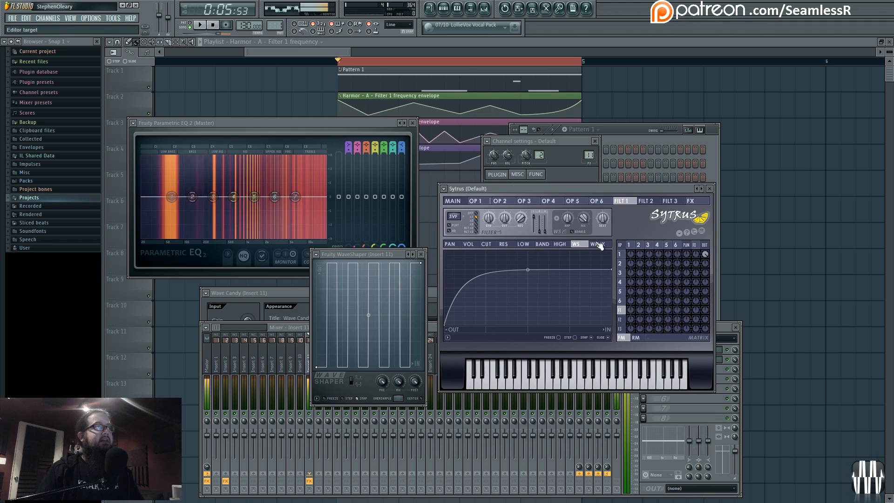
click(626, 130)
click(558, 346)
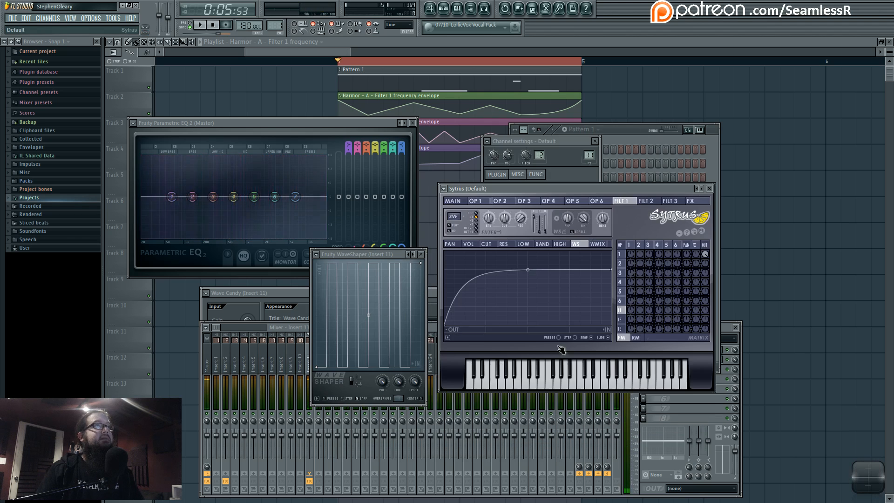
click(617, 141)
click(562, 331)
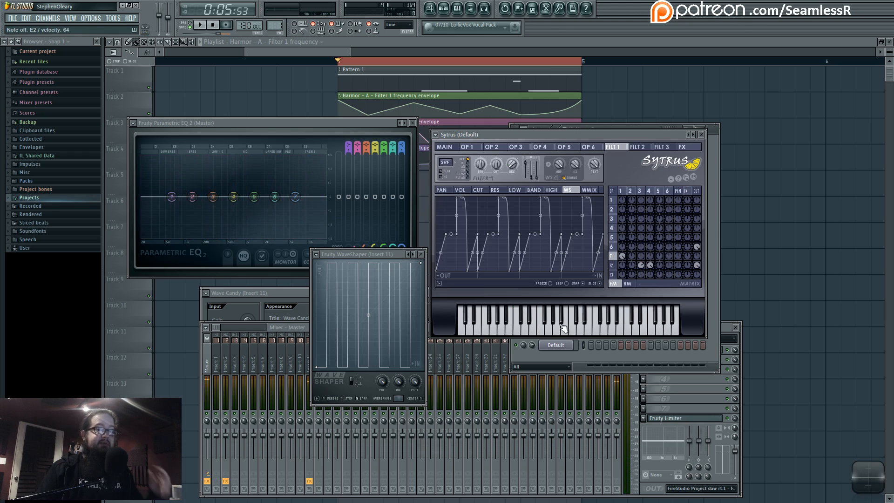
Revisit operators 3 and 1 in the first Sytrus, and show the Filter 1 settings.
click(642, 192)
drag(642, 192, 622, 192)
click(612, 258)
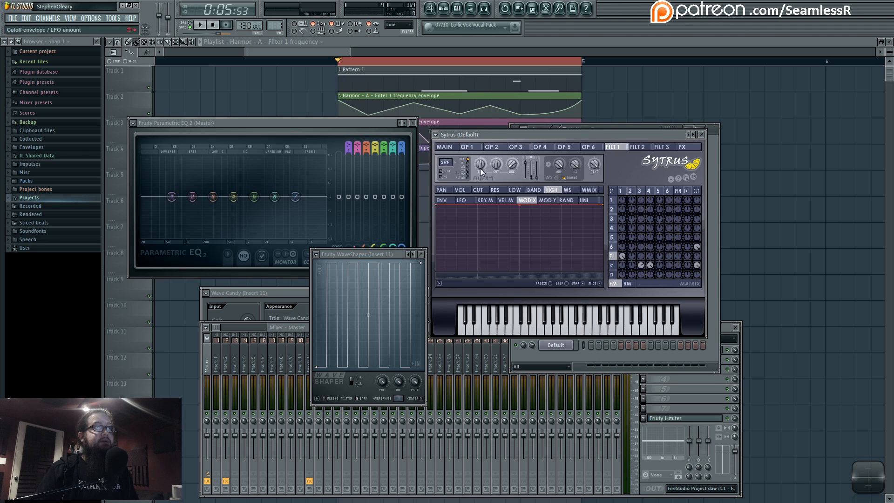
Show the waveshaper curve of Filter 1 in Sytrus and bring the Fruity WaveShaper window into focus.
click(576, 181)
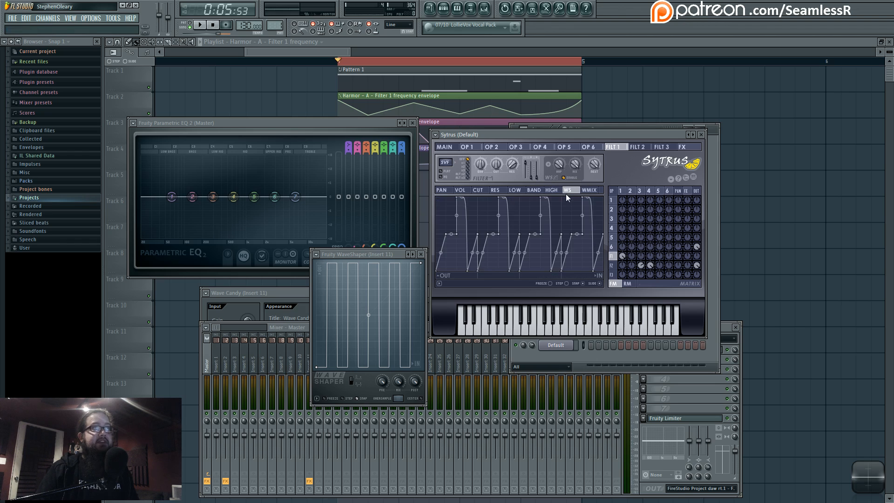
click(570, 192)
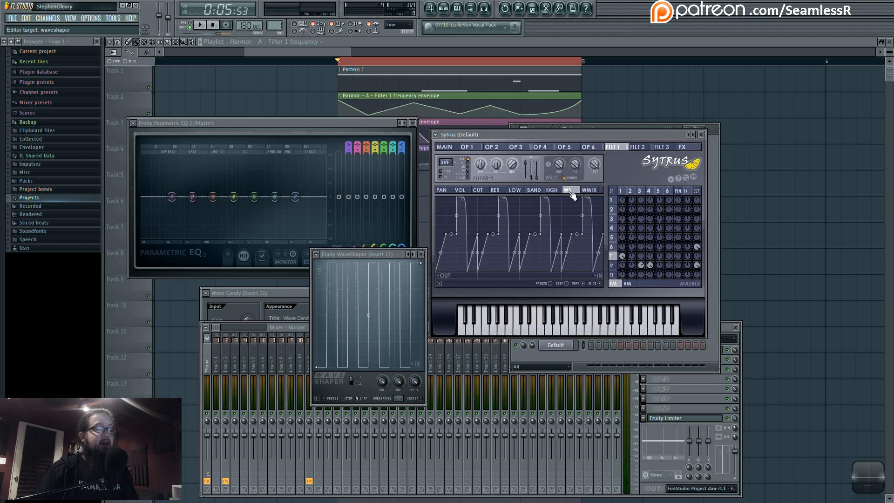
mouse_move(399, 255)
mouse_down()
mouse_move(409, 236)
mouse_move(391, 251)
mouse_up()
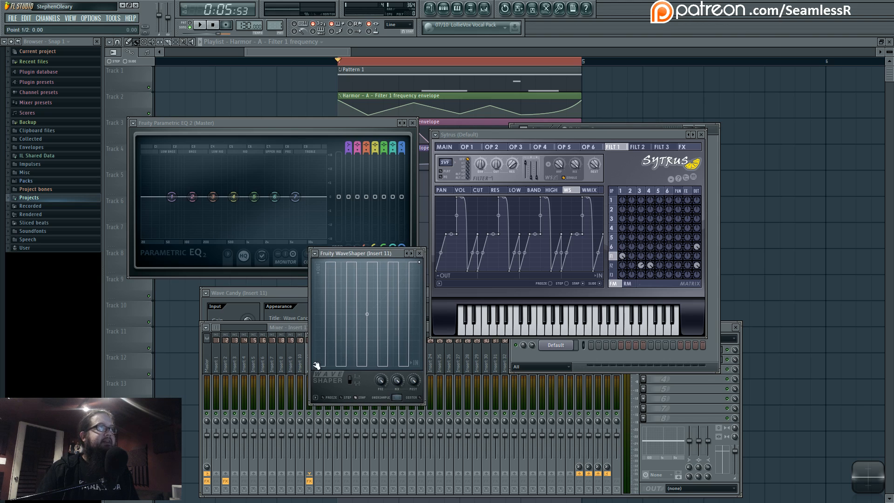
Set the end point of the Fruity WaveShaper curve to Single curve and add a midpoint at full level for a hard-clipping shape.
right_click(416, 267)
click(439, 281)
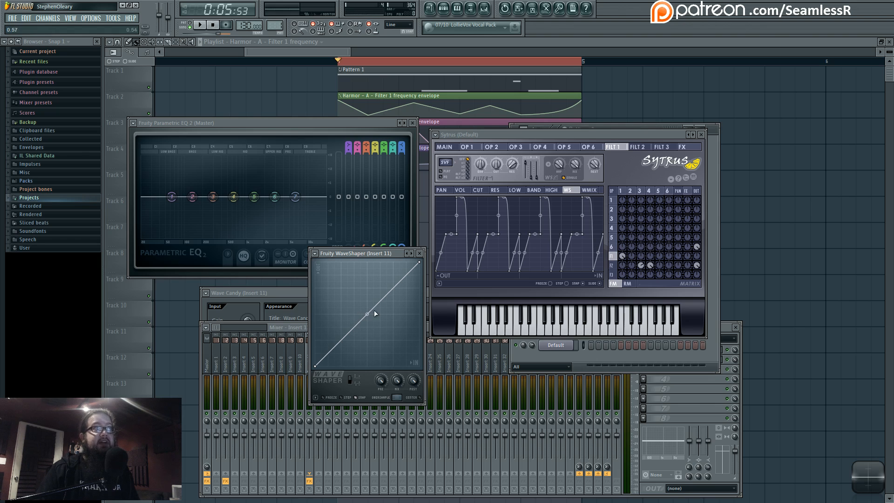
drag(385, 261, 368, 262)
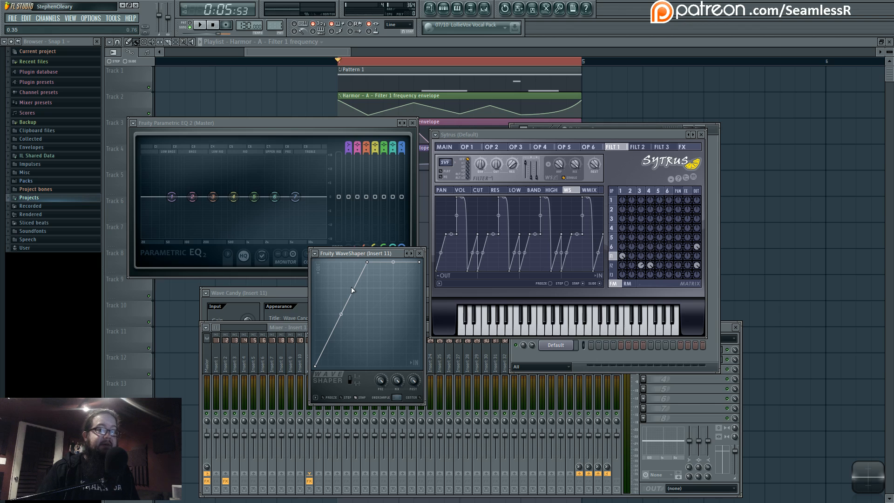
Delete the midpoint from the Fruity WaveShaper curve and bend the line upward into a smoothly rounded saturation shape.
right_click(368, 263)
click(382, 274)
drag(367, 313, 367, 270)
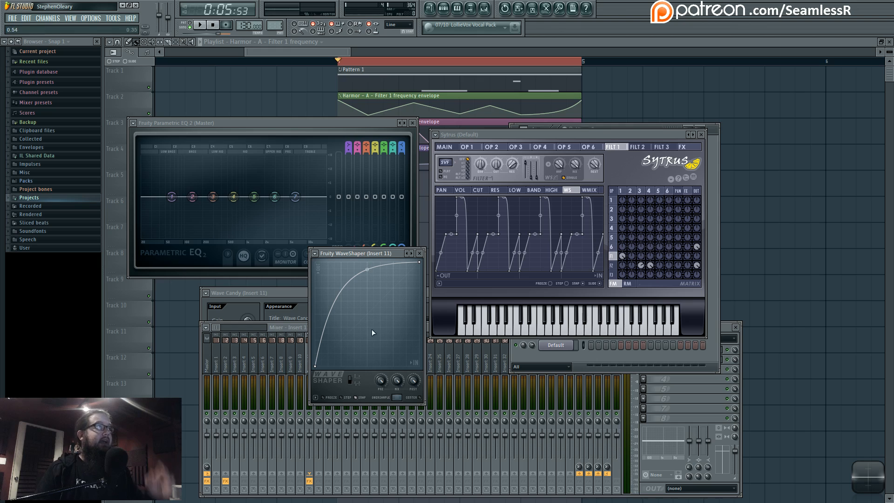
Try a dip in the Fruity WaveShaper curve with two extra points, and delete both points again.
right_click(361, 340)
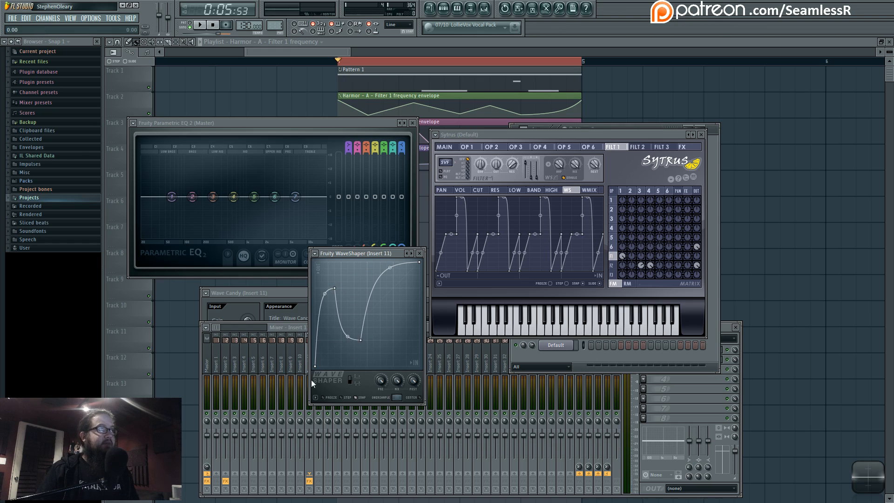
right_click(335, 288)
click(354, 302)
right_click(361, 340)
click(374, 355)
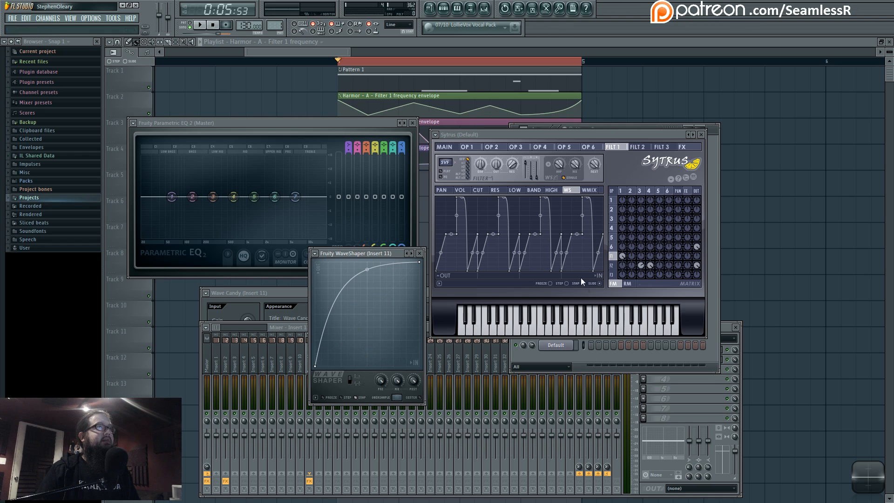
Show the waveshaper curve of Filter 3 in Sytrus and move the Sytrus and Fruity WaveShaper windows apart.
click(611, 275)
drag(561, 133, 562, 142)
drag(603, 223, 591, 200)
right_click(518, 208)
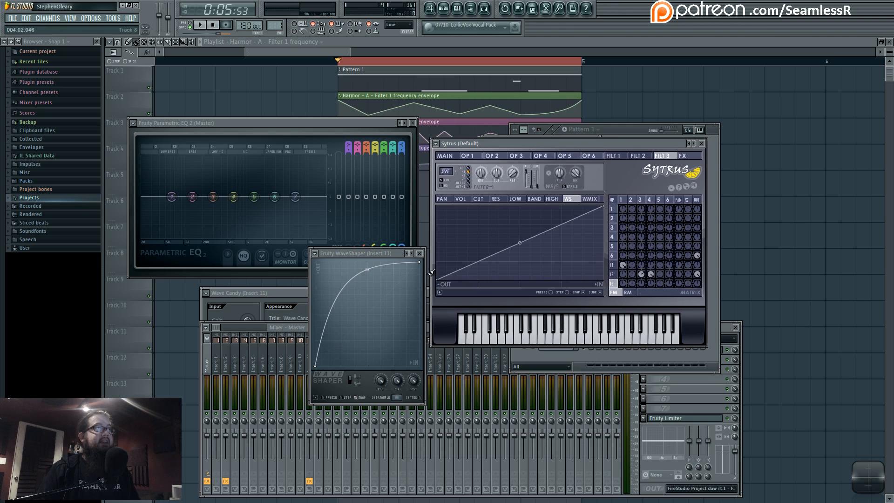
drag(386, 252, 364, 228)
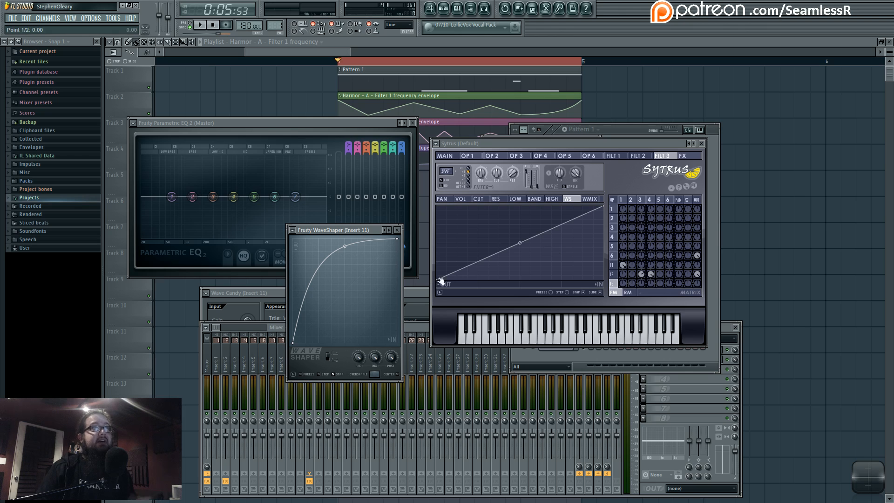
Try a midpoint at full level with a rounded first segment on Filter 3's waveshaper curve, and delete the point.
right_click(522, 208)
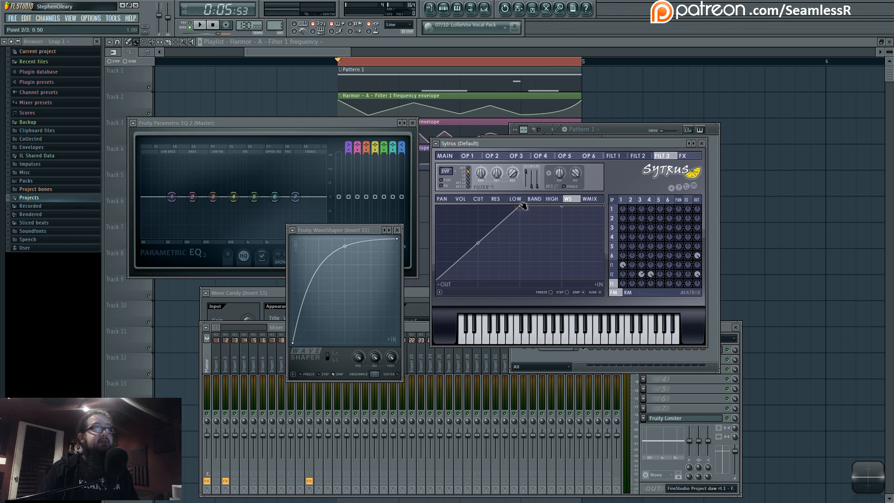
drag(478, 243, 477, 213)
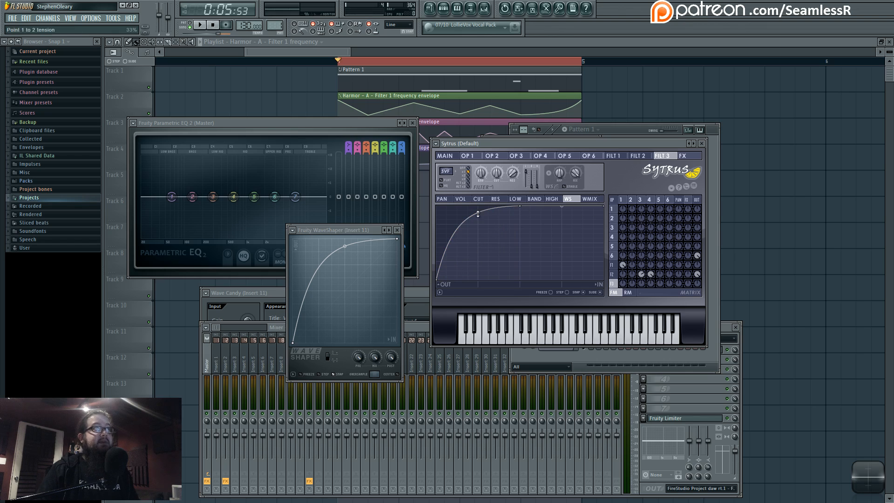
right_click(521, 207)
click(543, 219)
Revisit Filter 1's waveshaper curve, and switch the end point of Filter 2's waveshaper curve to Pulse mode.
click(613, 265)
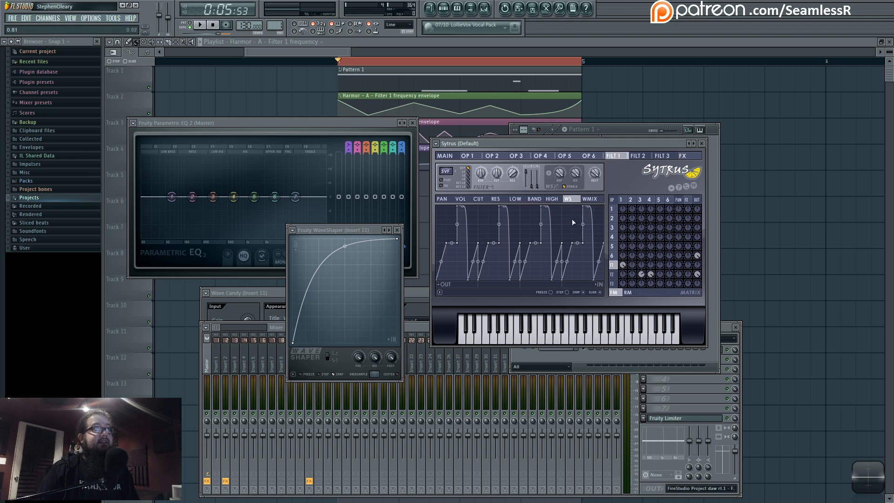
click(613, 274)
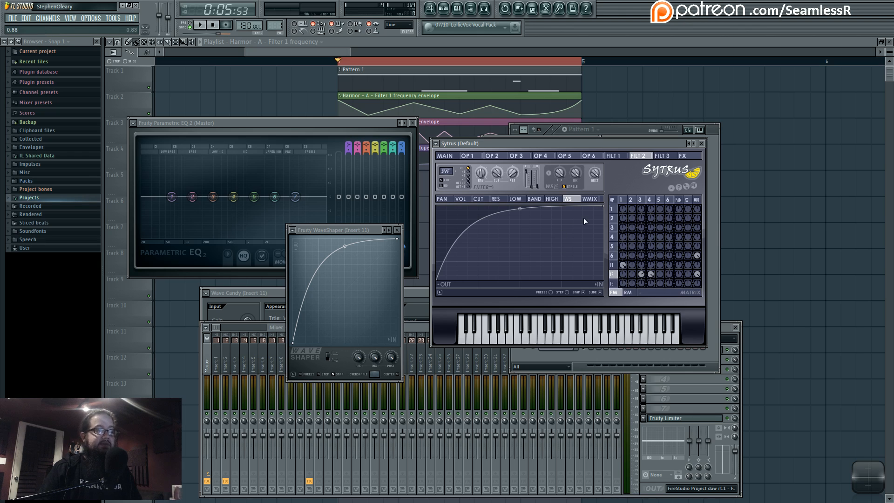
right_click(604, 205)
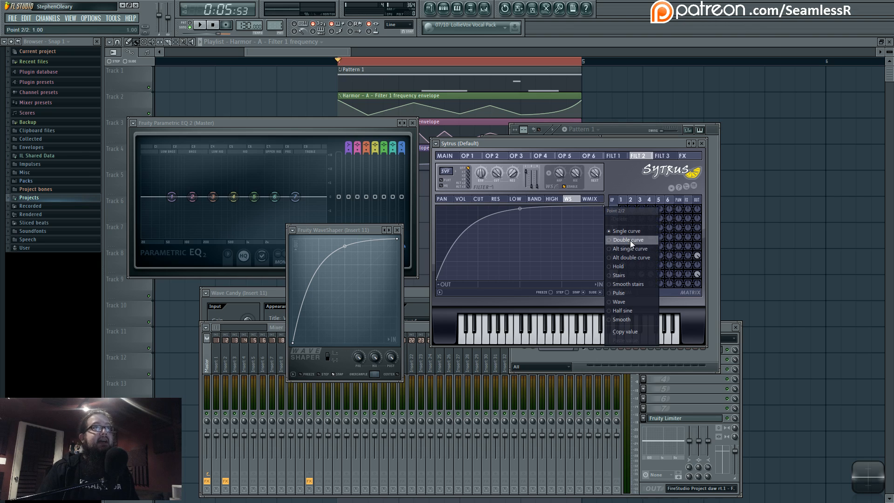
click(639, 295)
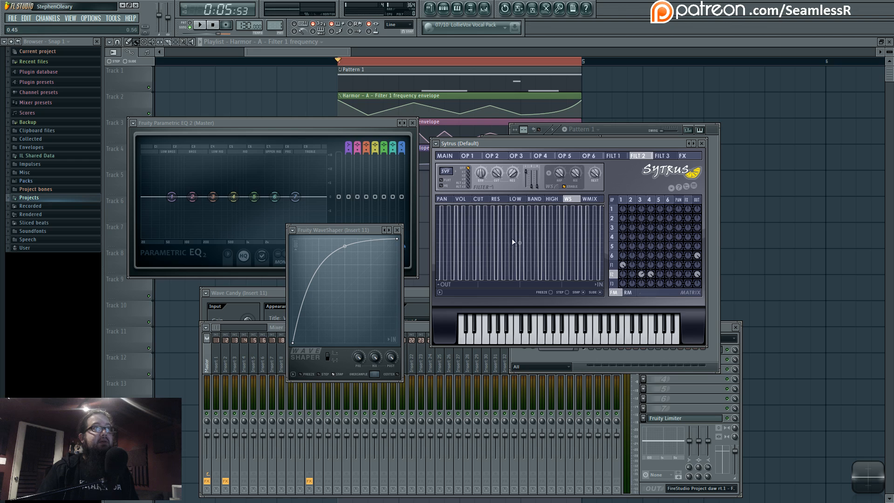
Sweep the tension of Filter 2's pulse curve from 561 steps down to 1 step and back up to a few wide pulses.
drag(520, 243, 520, 205)
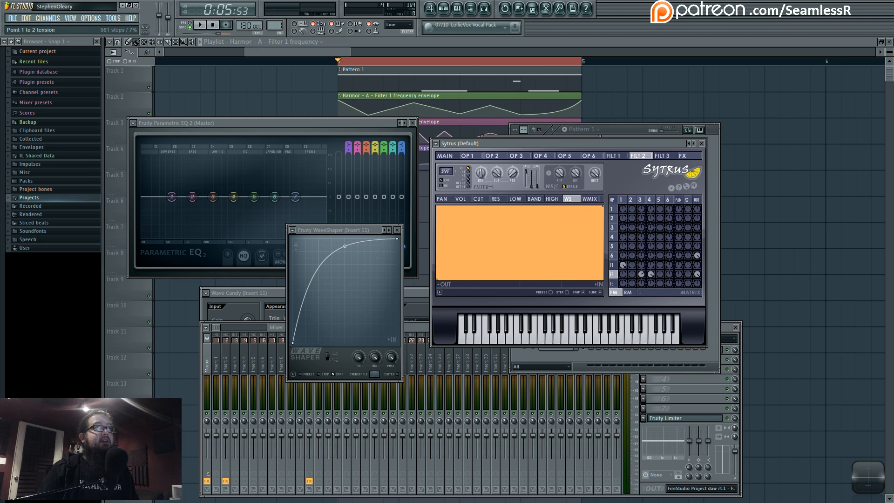
drag(520, 235, 519, 284)
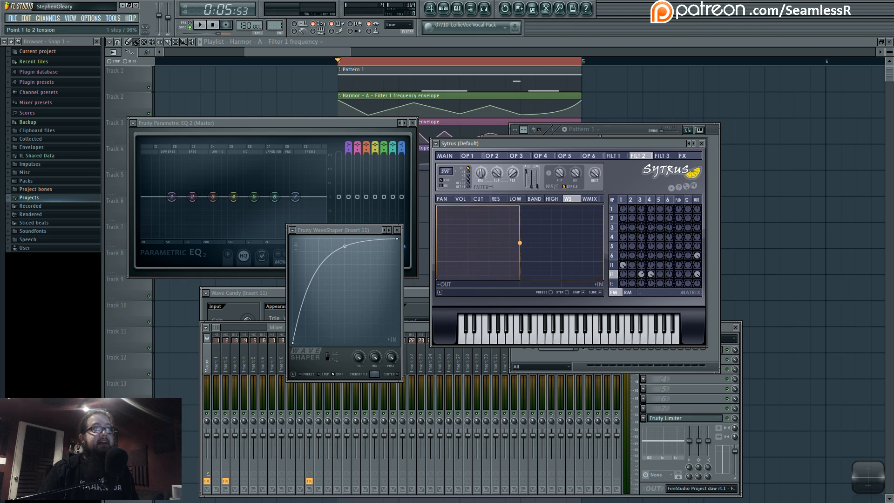
mouse_move(520, 242)
mouse_down()
mouse_move(520, 232)
mouse_move(520, 241)
mouse_up()
Switch the end point of Filter 2's waveshaper curve to Wave mode and vary its tension.
right_click(603, 205)
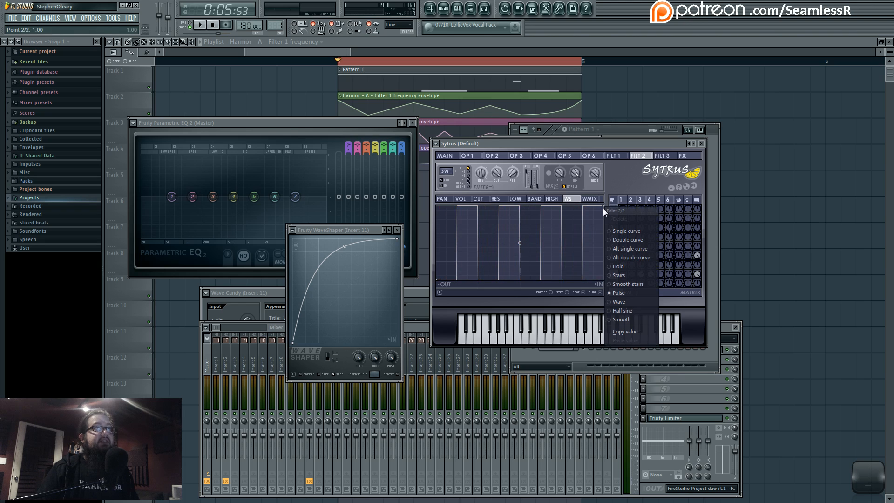
click(638, 304)
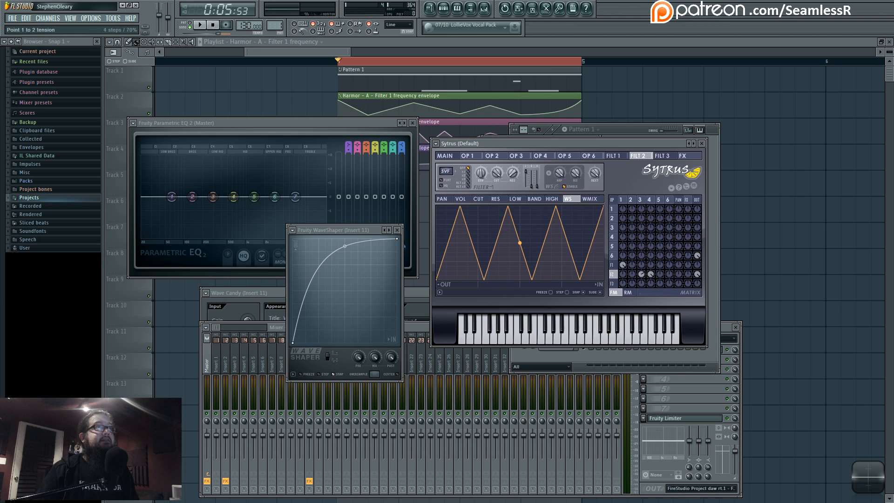
Open the curve mode options for the end point of Filter 2's waveshaper curve.
right_click(604, 206)
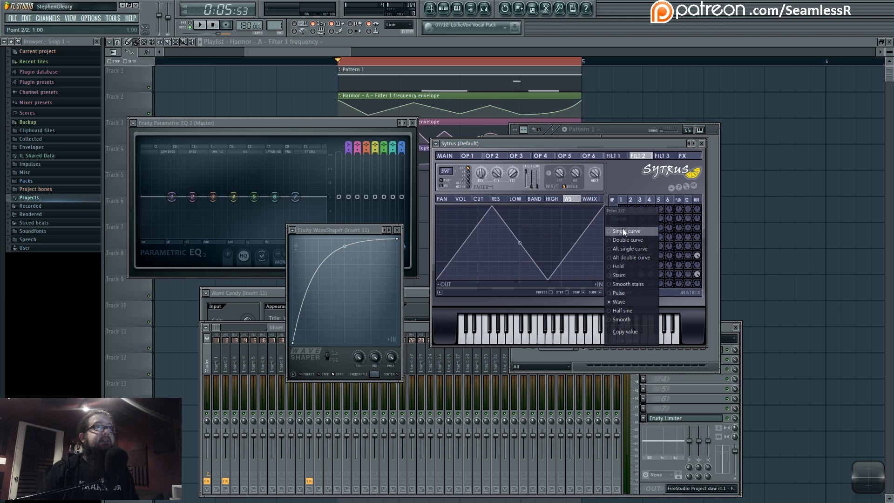